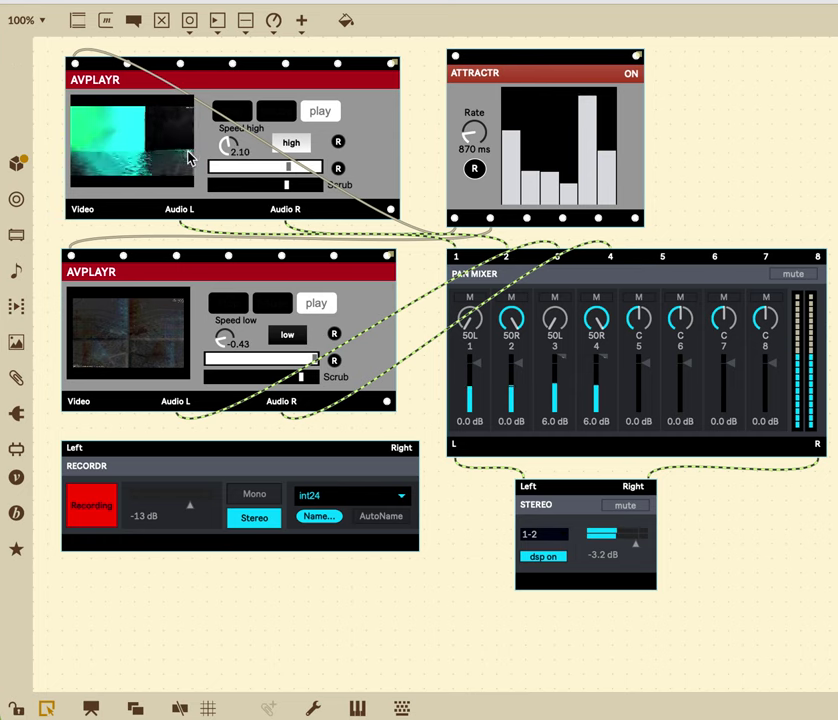
Check the two AVPLAYR modules and ATTRACTR, then lock the patch for performing.
left_click(236, 195)
left_click(275, 238)
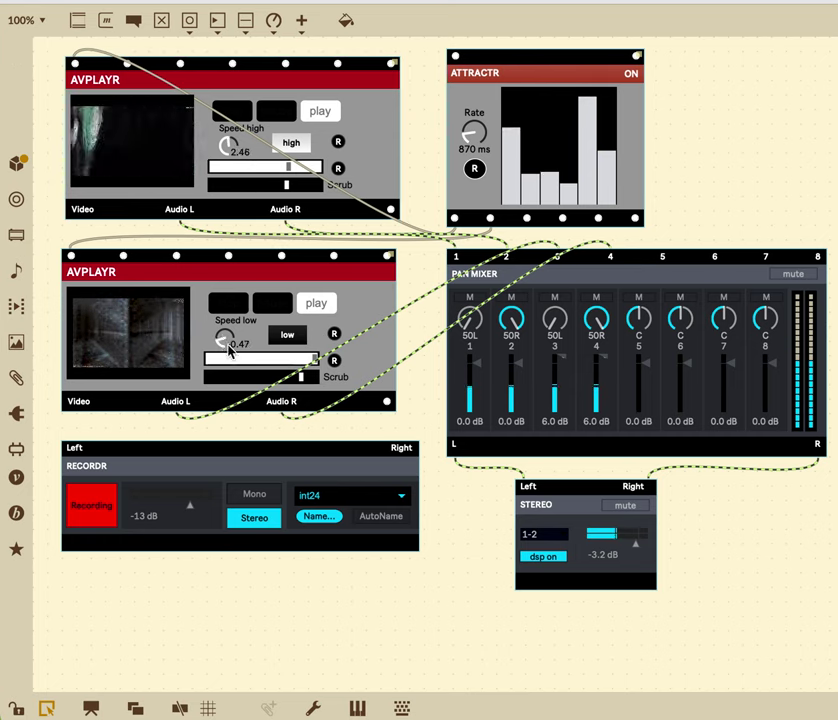
left_click(243, 352)
left_click(531, 131)
left_click(516, 150)
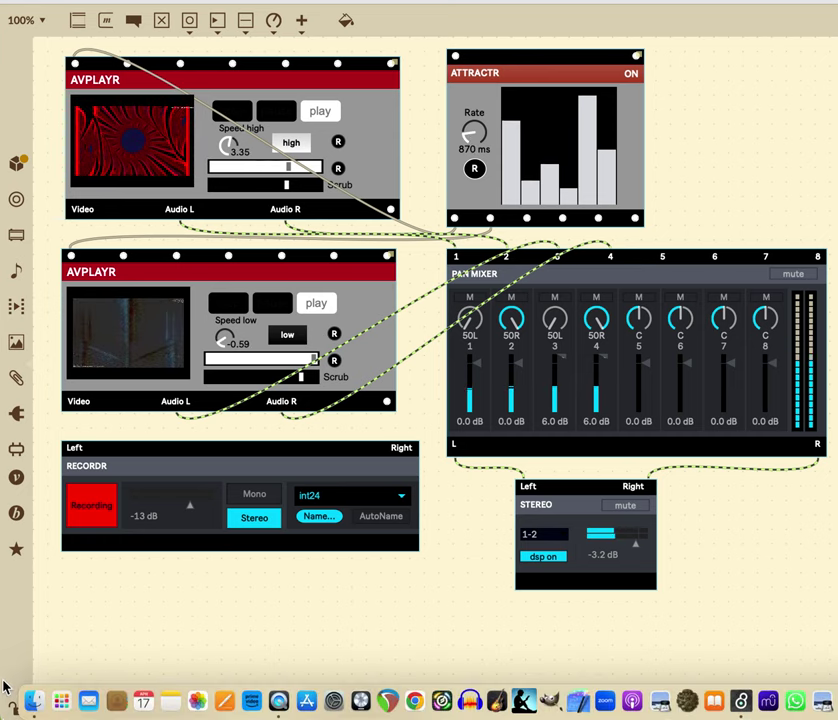
left_click(15, 708)
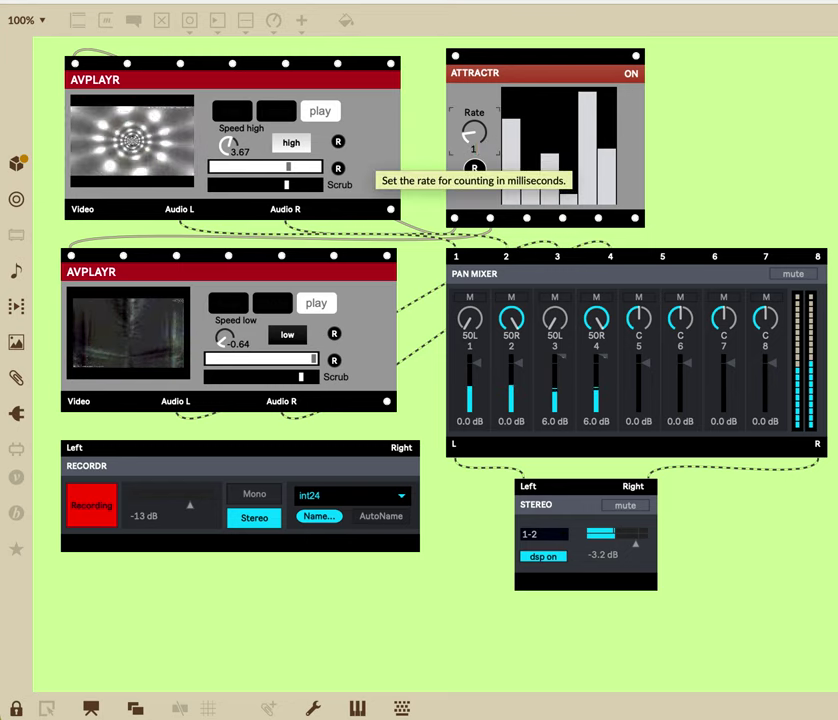
Adjust the ATTRACTR Rate dial, trying 3.00 along the way, until it reads 5.00 s.
left_click_drag(478, 143, 478, 200)
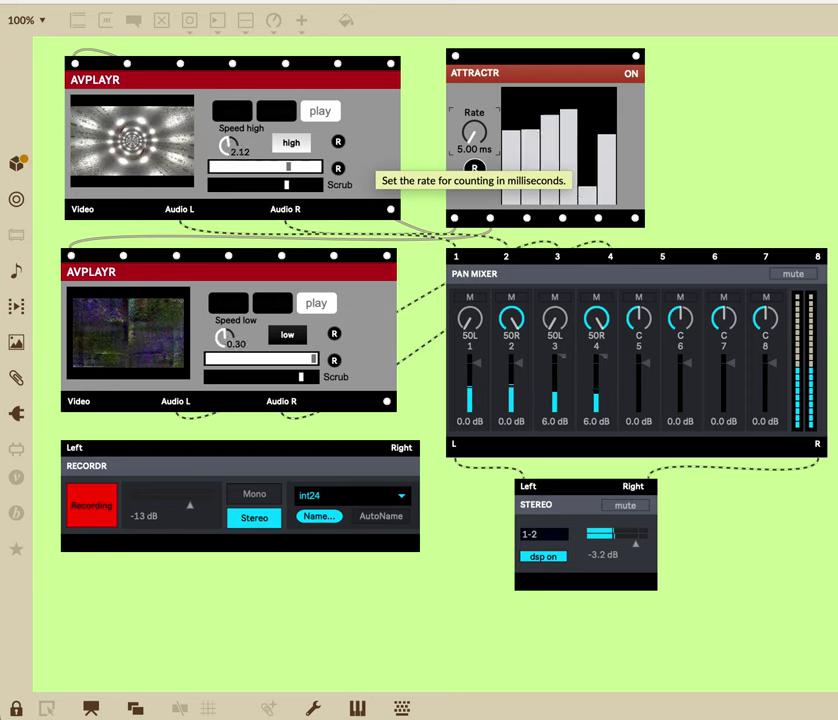
left_click_drag(470, 140, 478, 115)
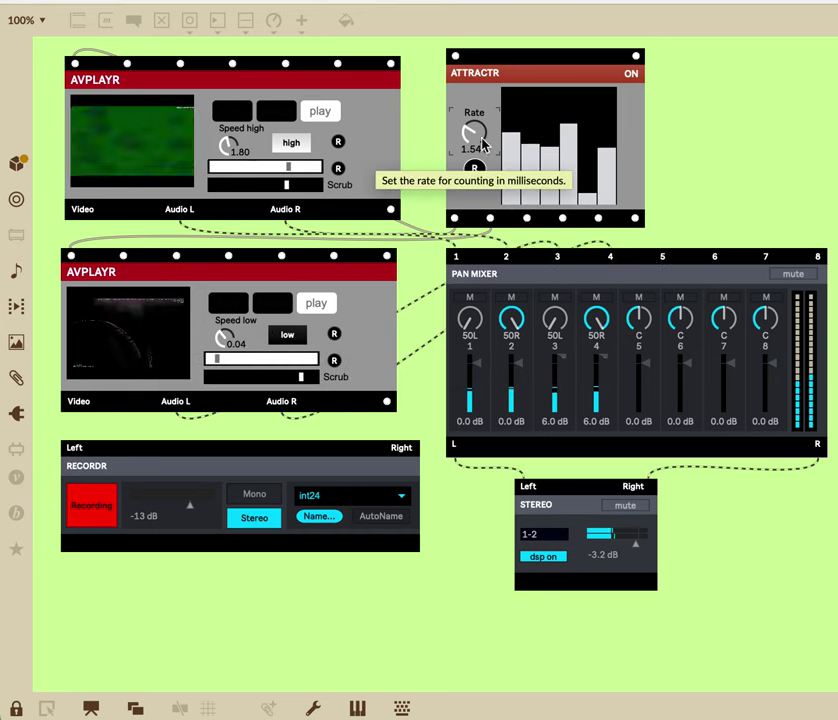
left_click_drag(469, 131, 469, 95)
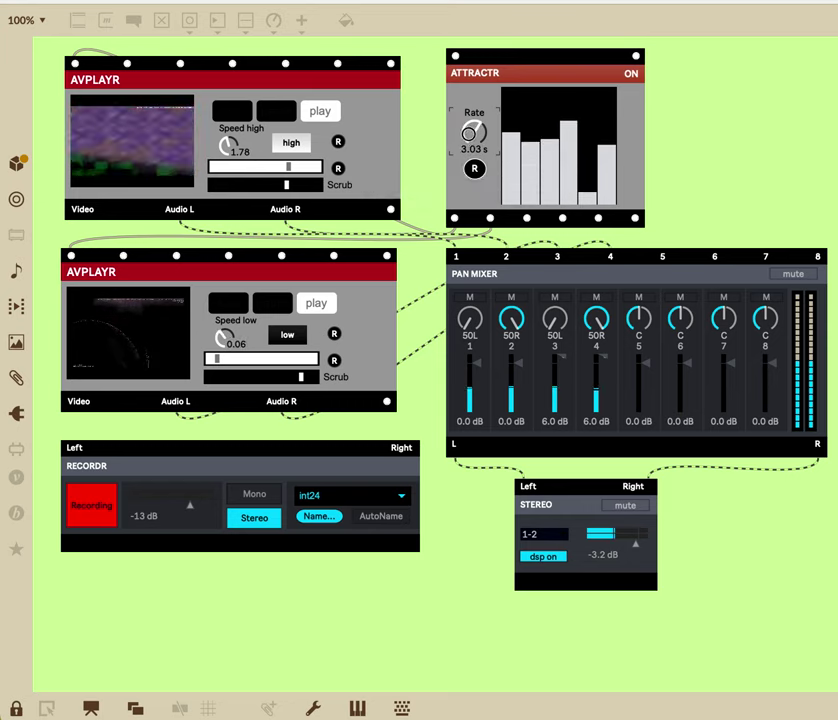
left_click_drag(469, 131, 474, 152)
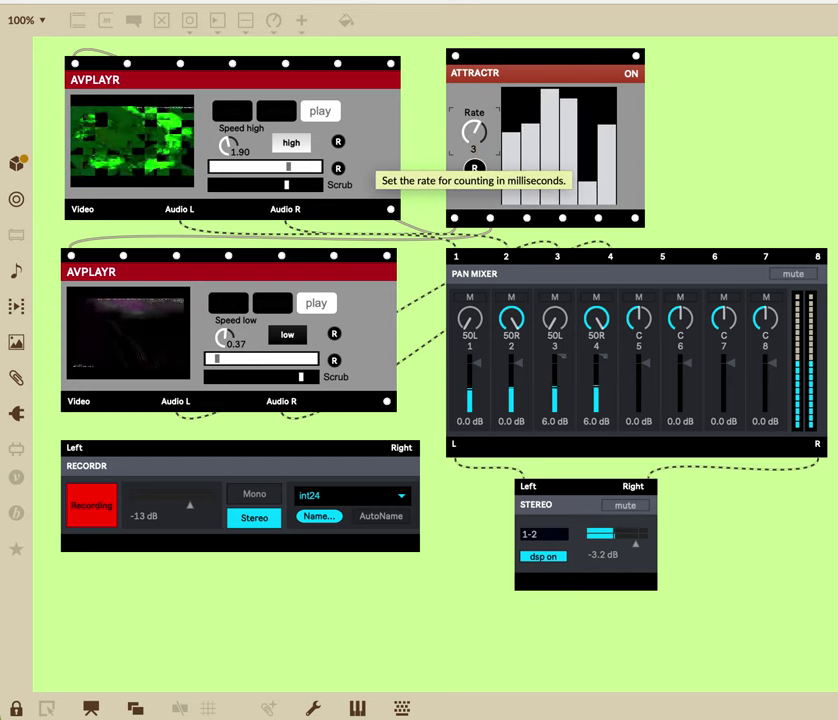
type("3.00")
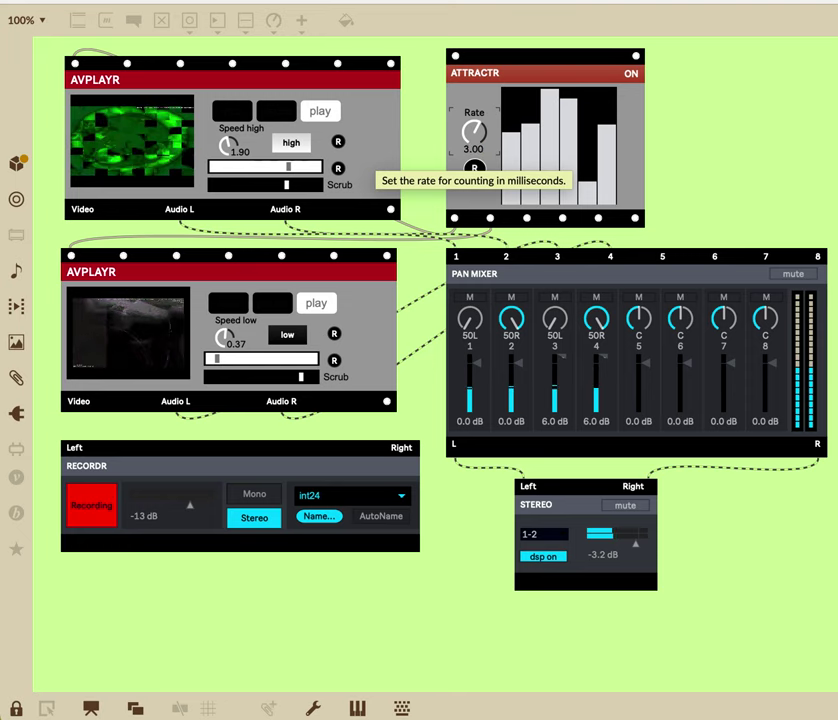
key("Return")
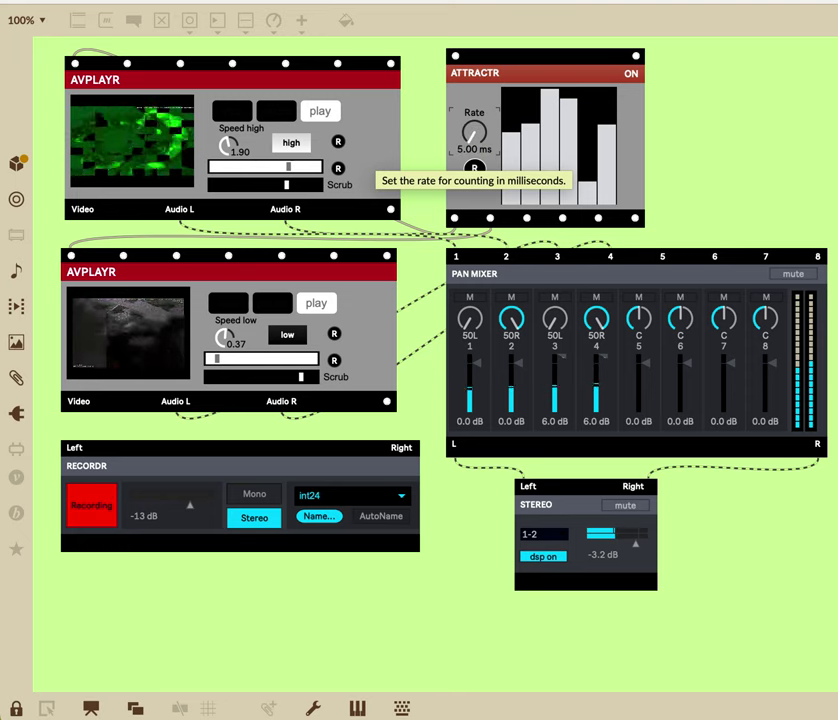
left_click_drag(468, 103, 457, 55)
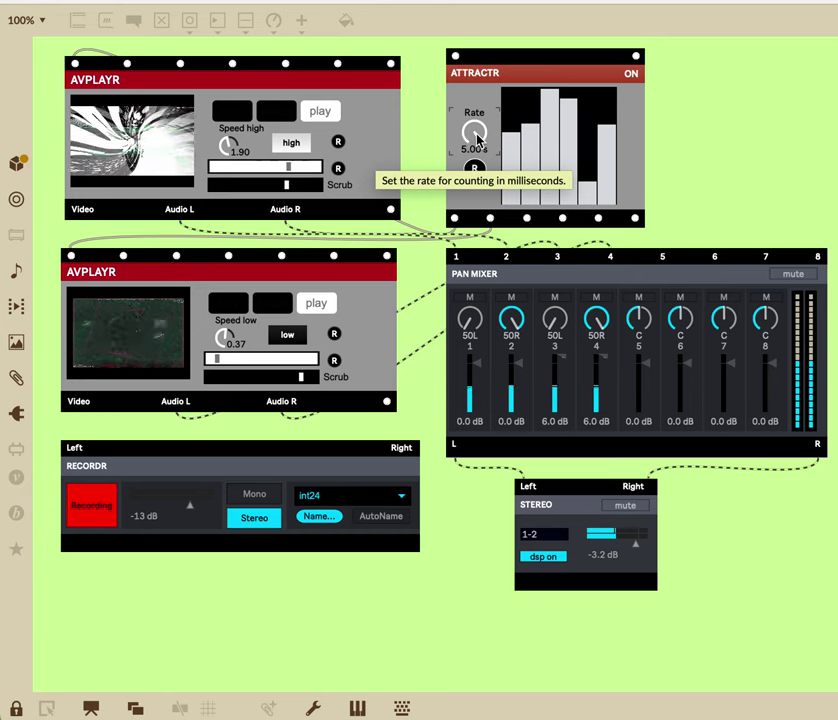
Enter 1000 ms into the ATTRACTR Rate dial so it reads 1.00 s.
mouse_move(476, 152)
left_mouse_down()
mouse_move(510, 232)
mouse_move(468, 140)
mouse_move(476, 103)
mouse_move(483, 172)
mouse_move(476, 155)
left_mouse_up()
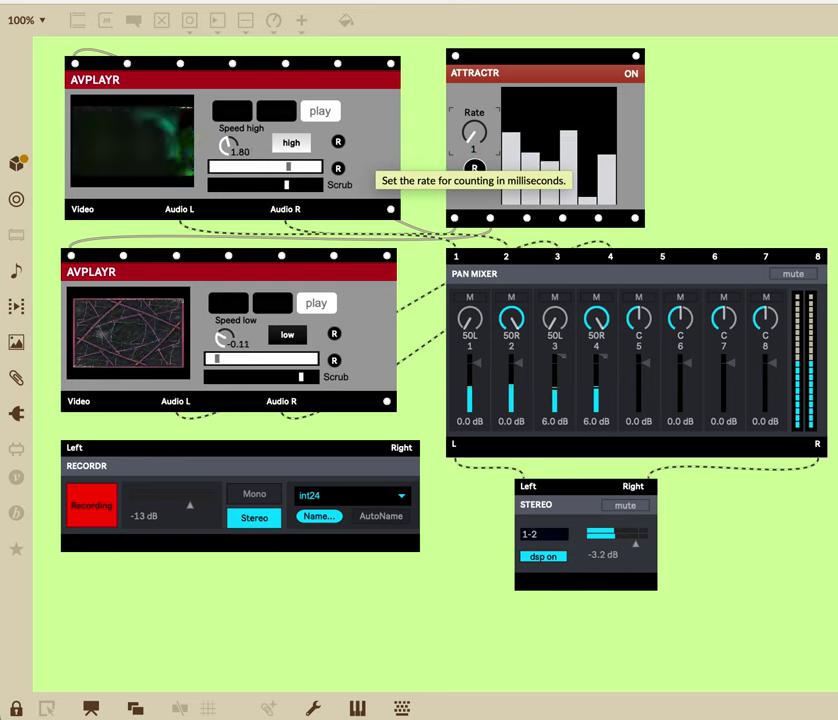
type("1000")
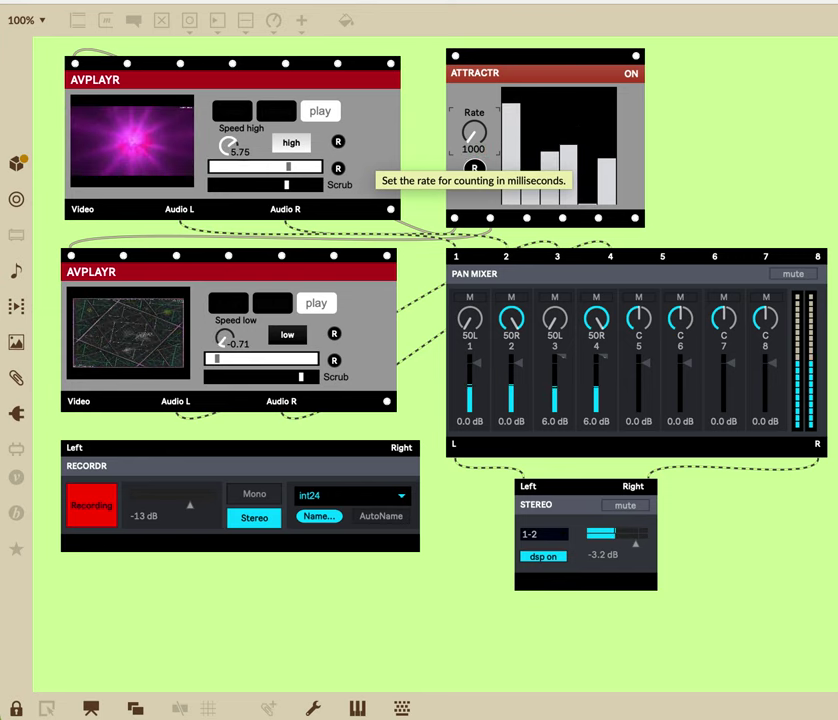
key("Return")
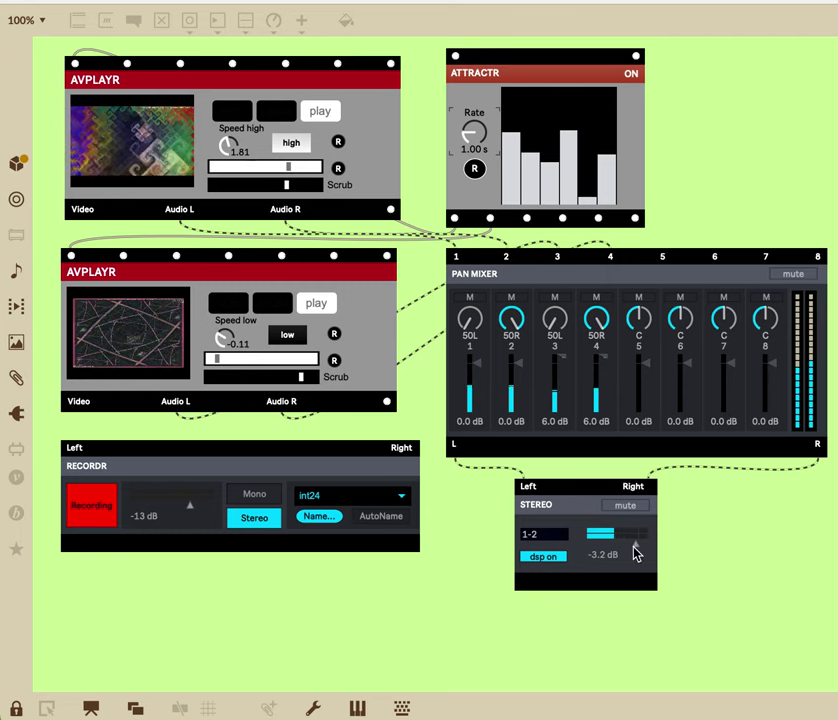
Drag the STEREO module's gain slider up to 4.4 dB.
left_click_drag(636, 548, 647, 552)
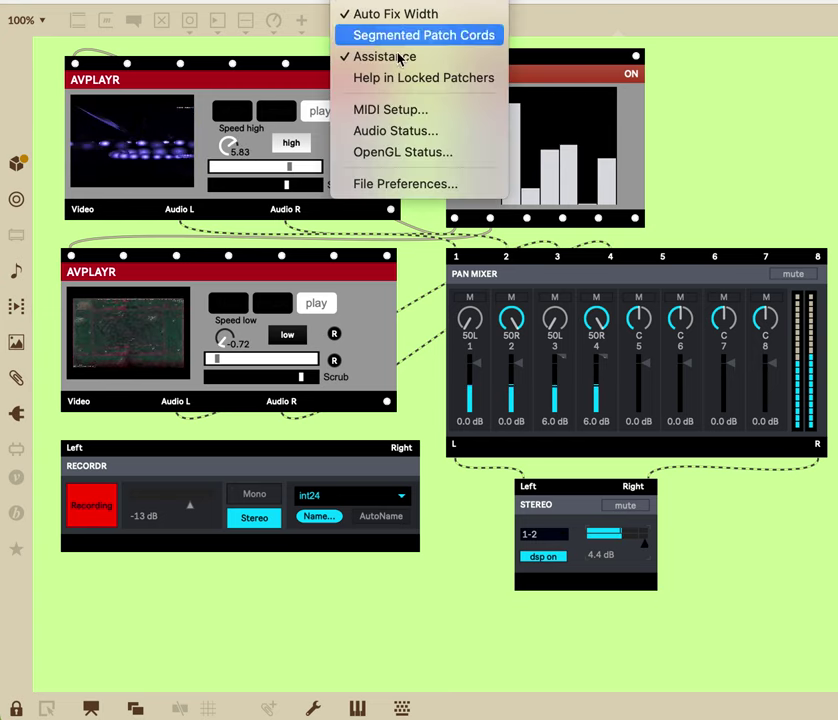
Set Audio Status output to MacBook Pro Speakers, turn audio on, and move the window aside.
left_click(401, 133)
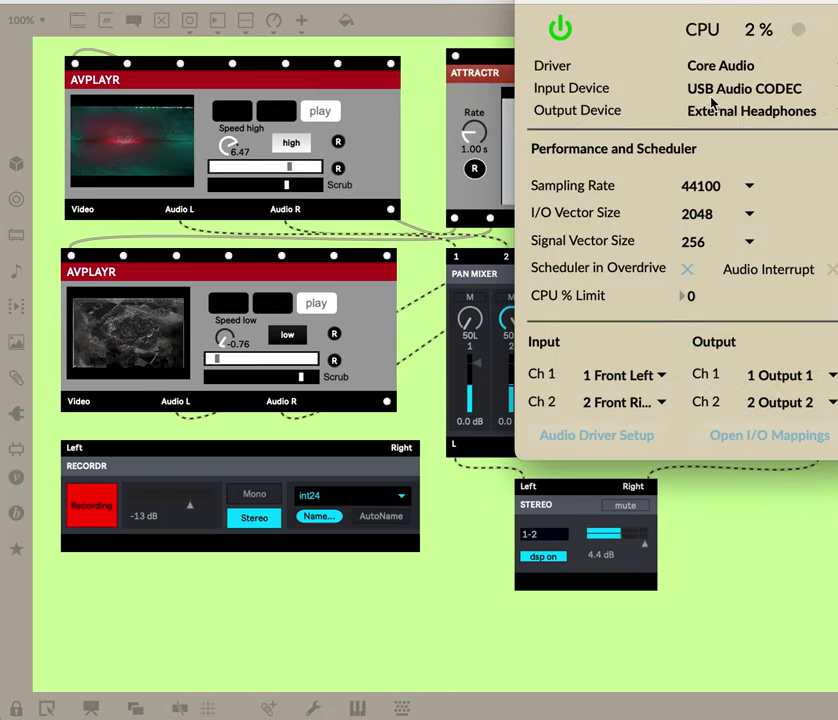
left_click(718, 111)
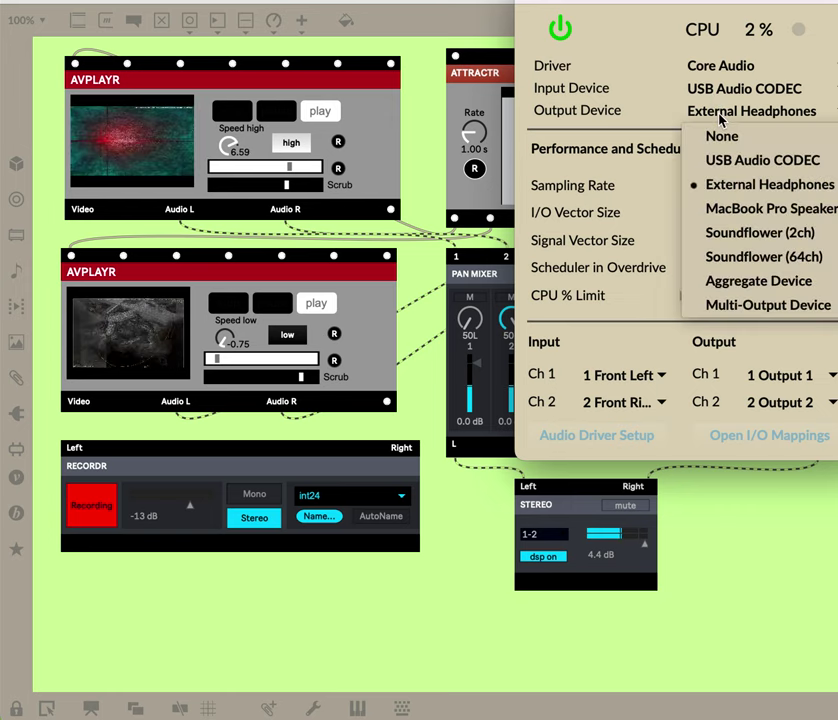
left_click(726, 209)
left_click(561, 31)
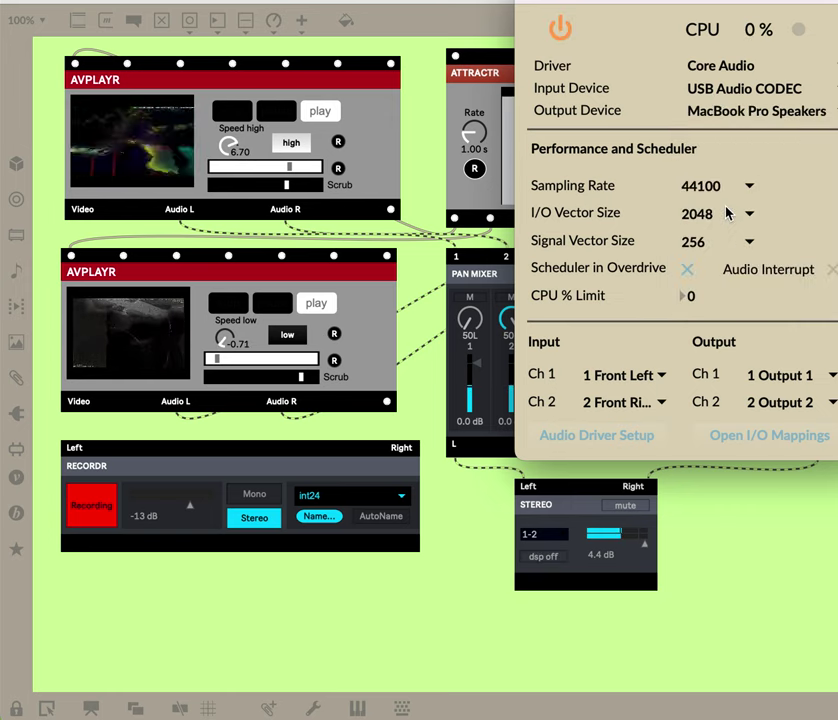
left_click(561, 31)
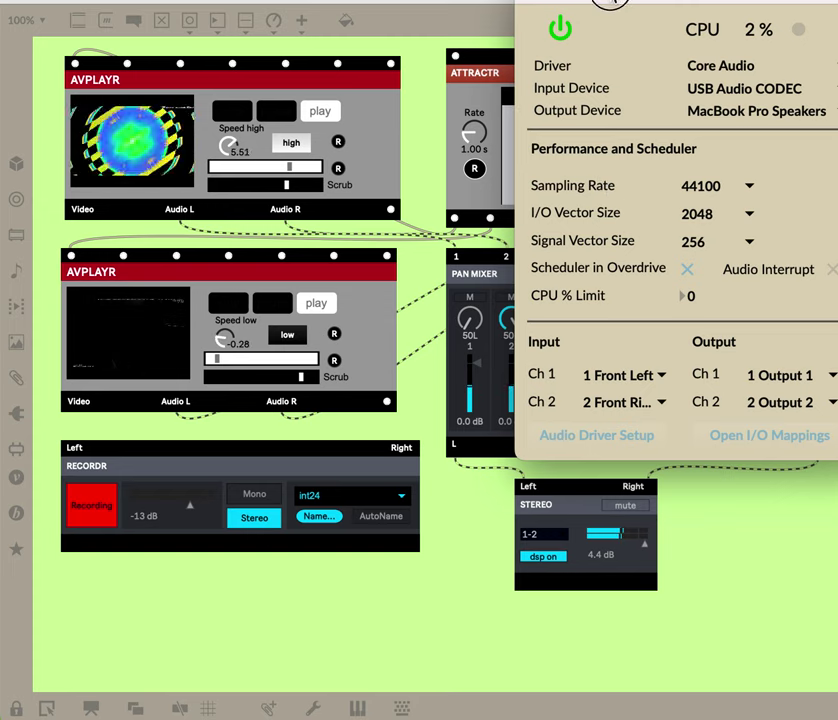
left_click_drag(607, 2, 837, 86)
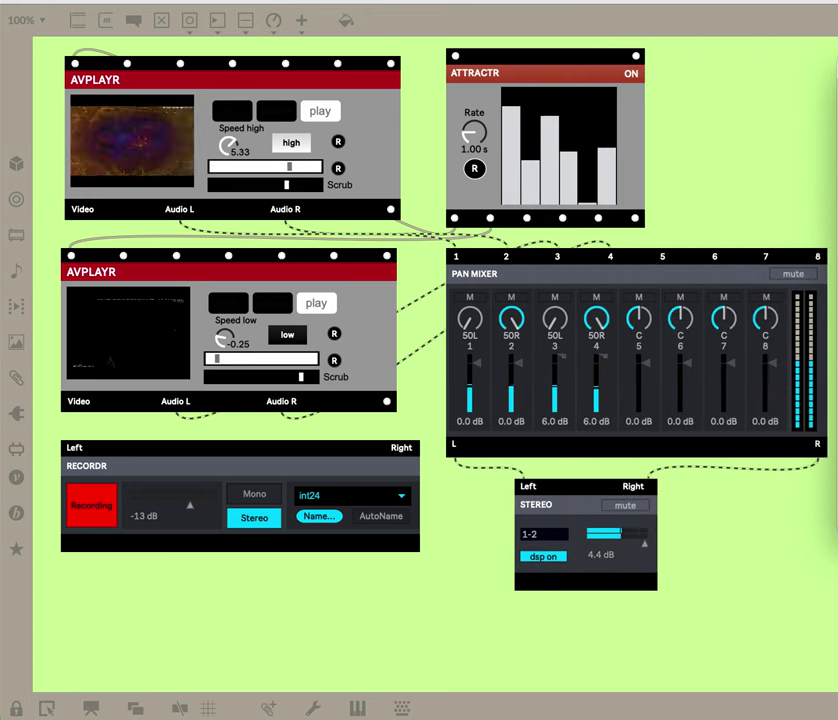
Refocus the patcher and set the lower AVPLAYR's speed range toggle to high.
left_click(640, 5)
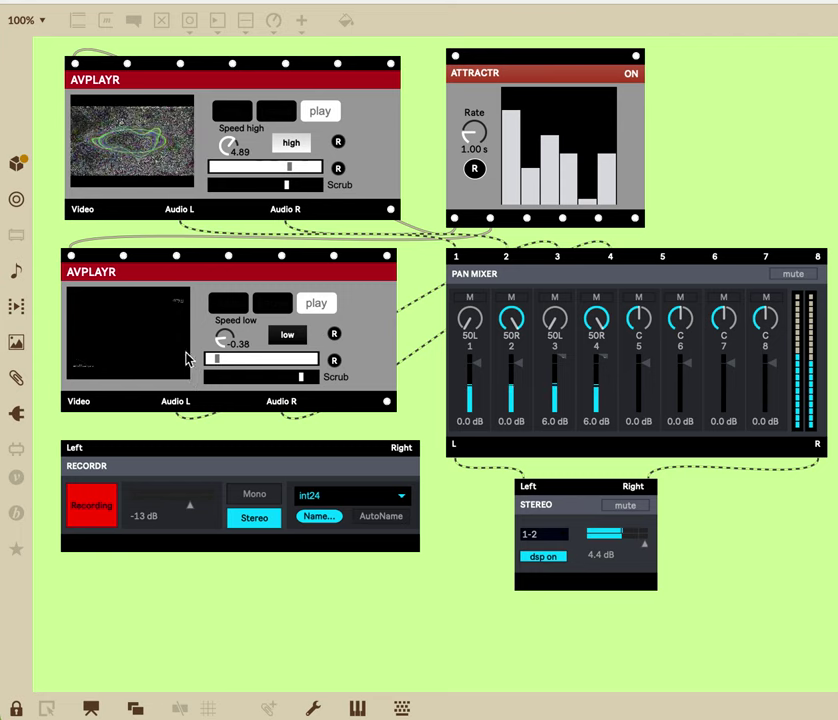
left_click(288, 340)
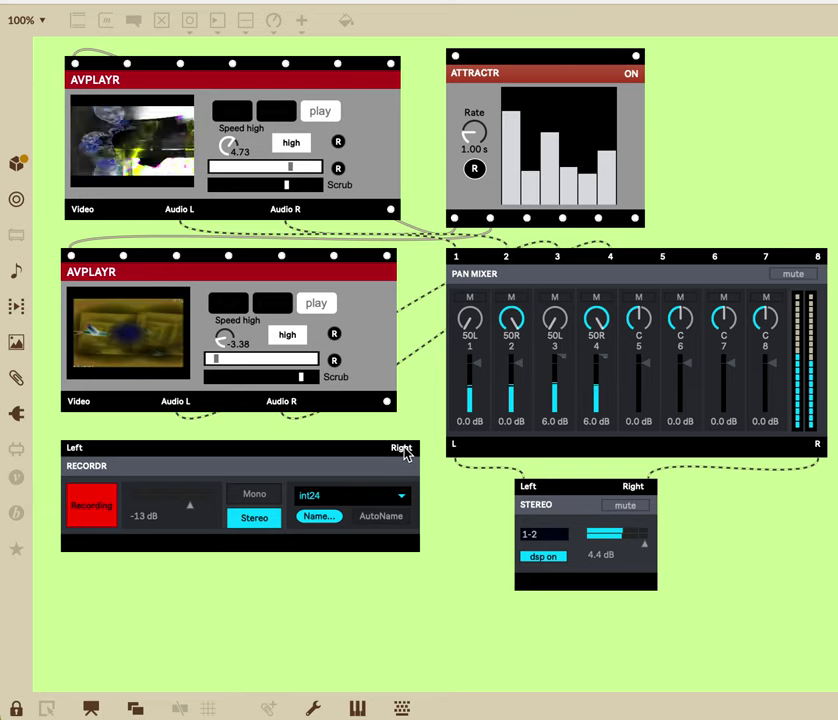
Stop recording, unlock the patch, and cord Pan Mixer L and R into RECORDR Left and Right.
left_click(102, 513)
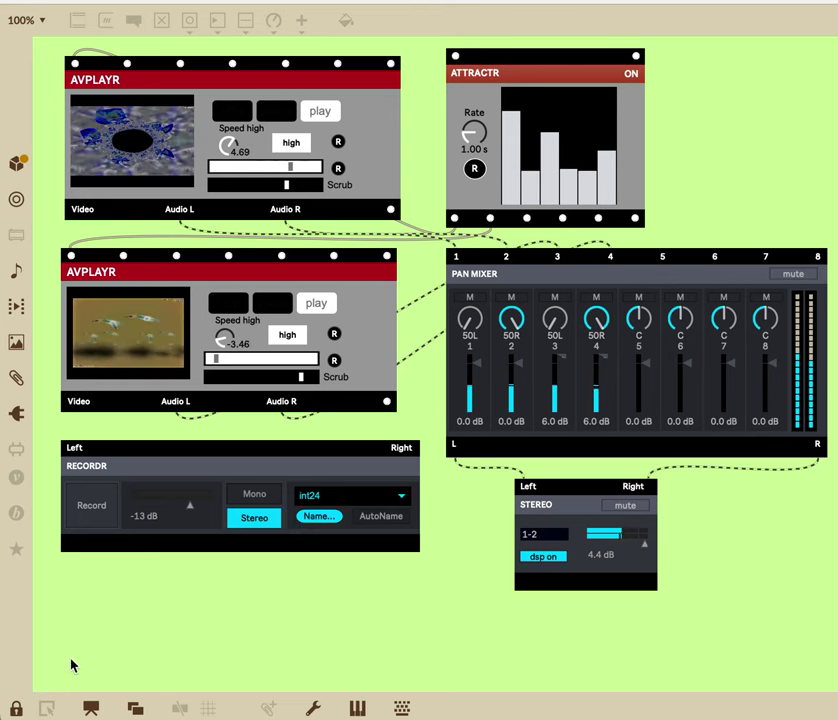
left_click(17, 710)
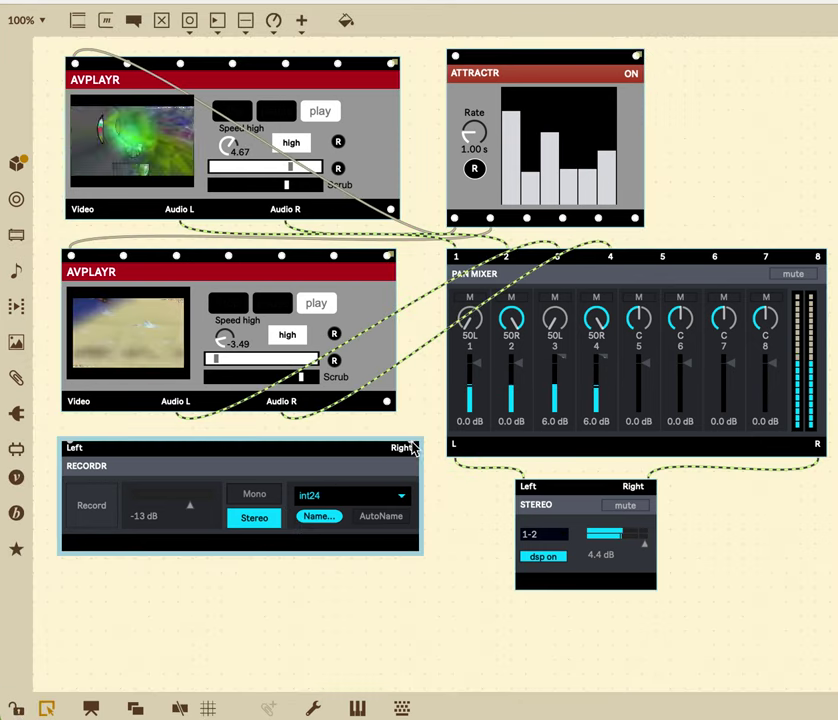
left_click_drag(456, 461, 80, 434)
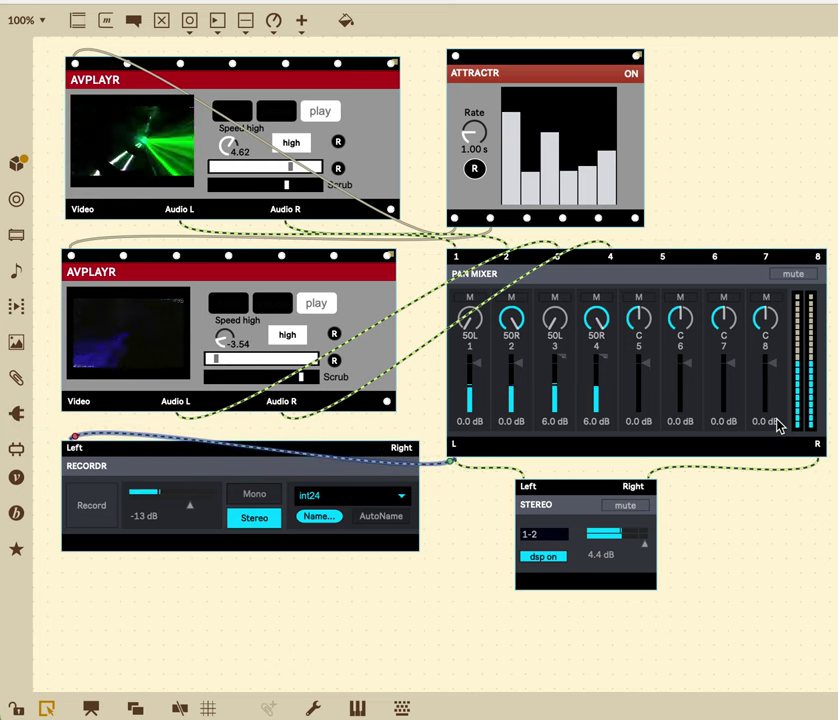
left_click_drag(820, 455, 400, 442)
left_click(321, 518)
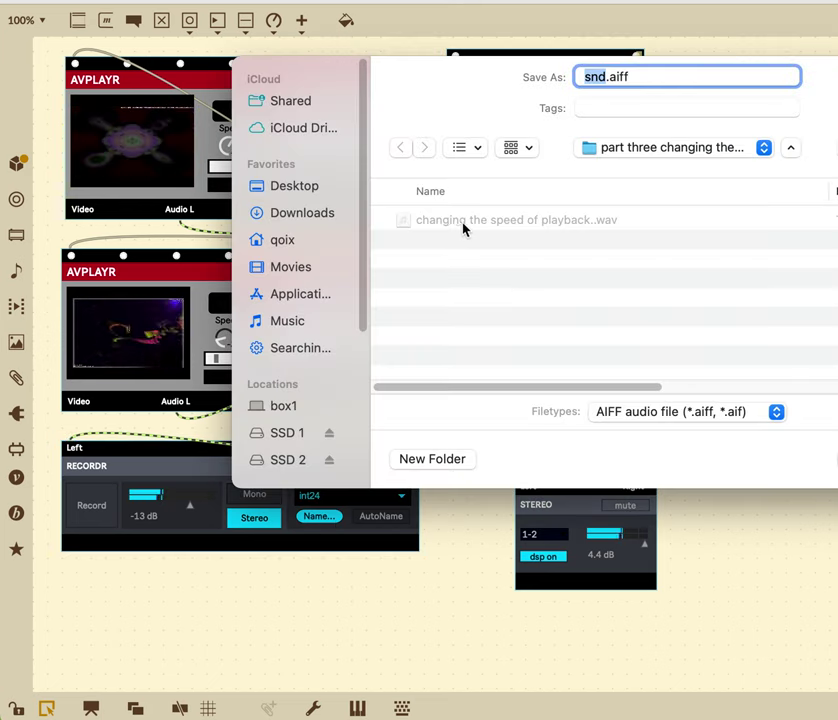
Save the recording as a WAVE audio file named 'changing the speed of playback 1.wav'.
left_click(493, 224)
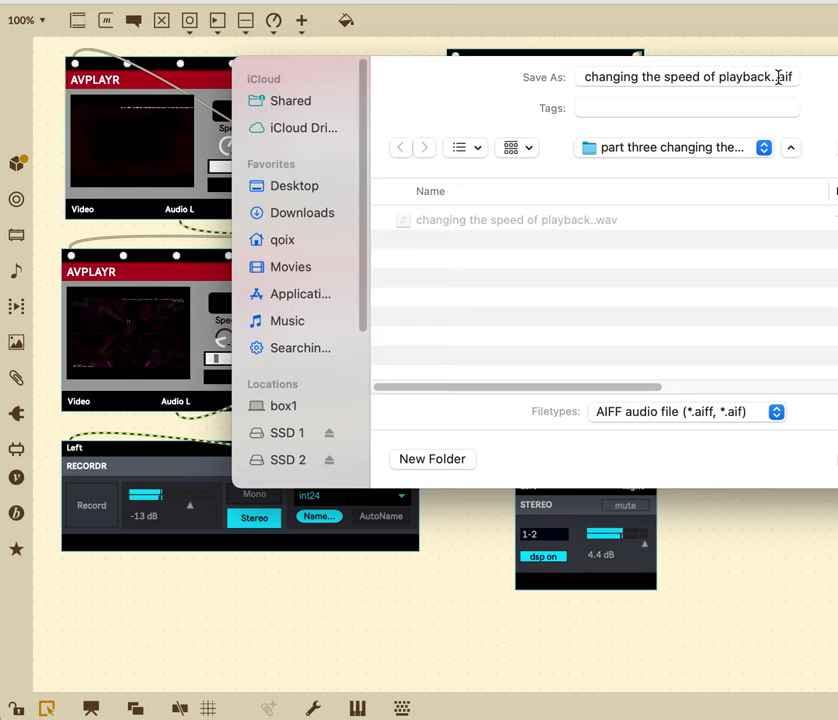
double_click(778, 78)
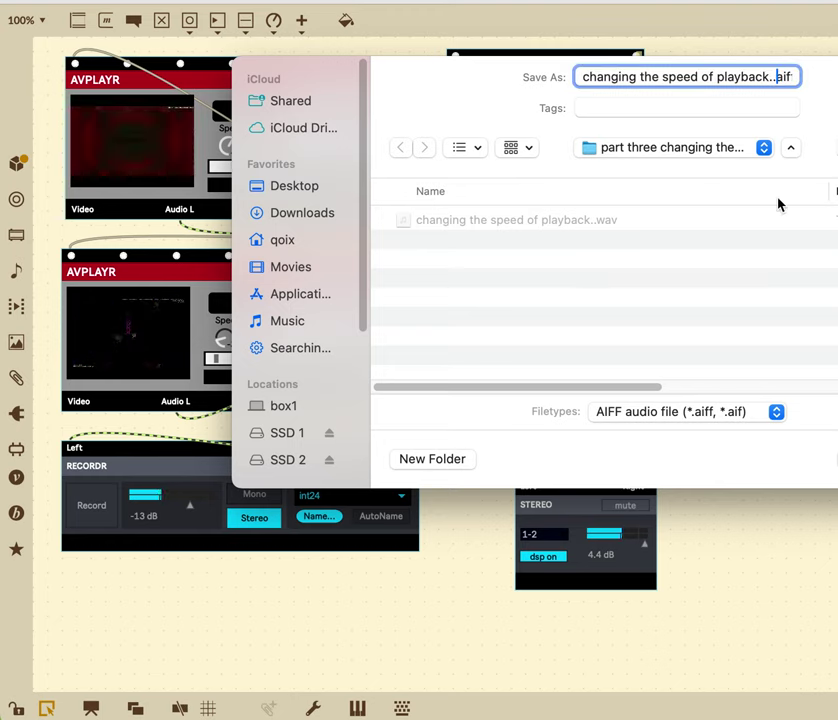
key("BackSpace")
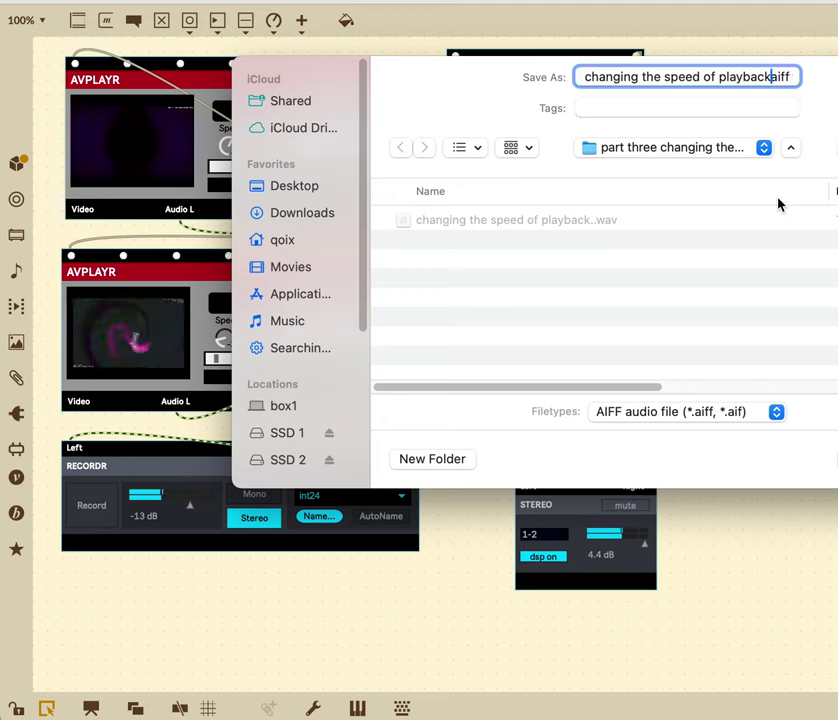
type(".")
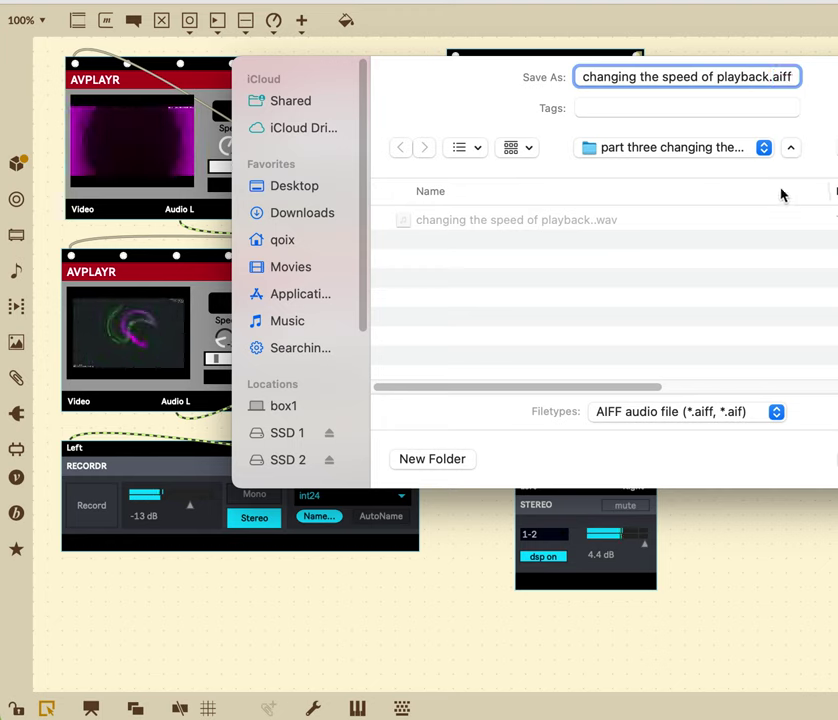
left_click(778, 412)
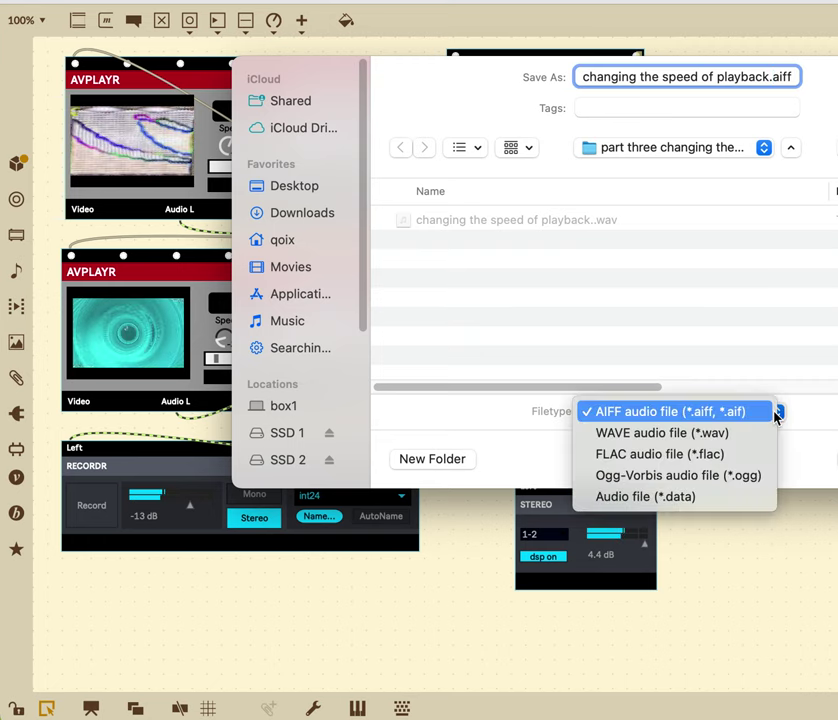
left_click(763, 432)
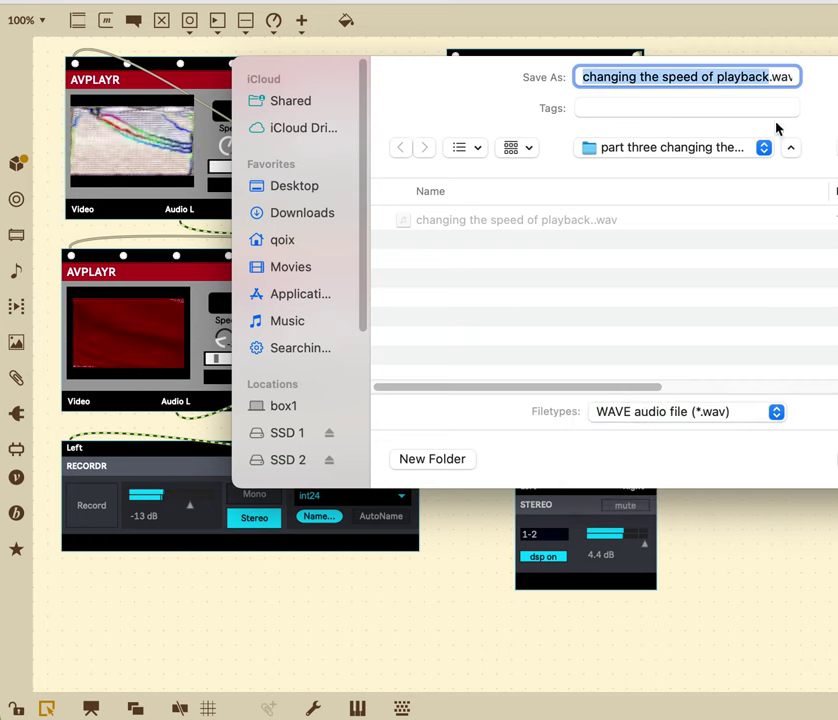
key("Right")
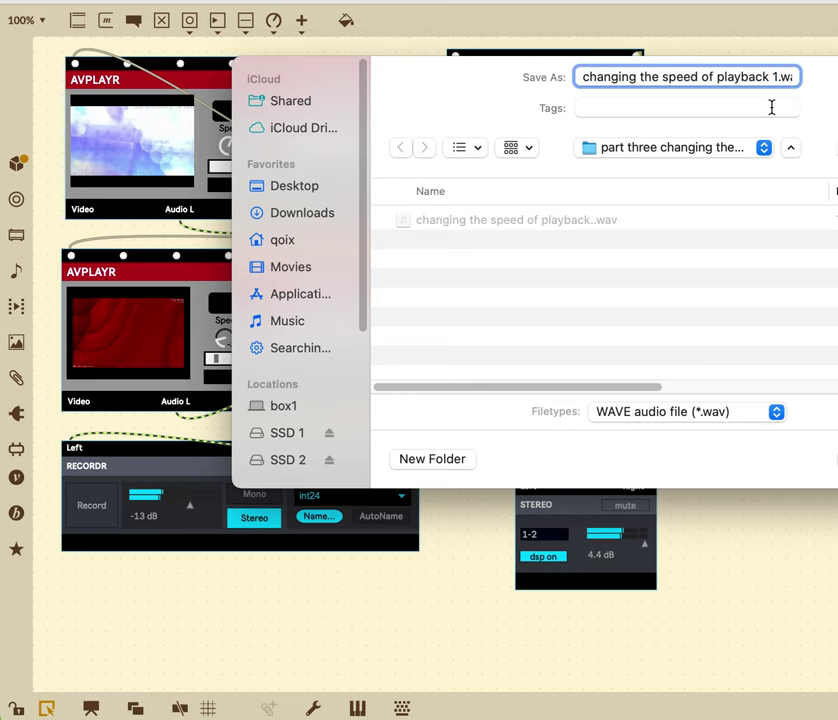
type("1")
key("Return")
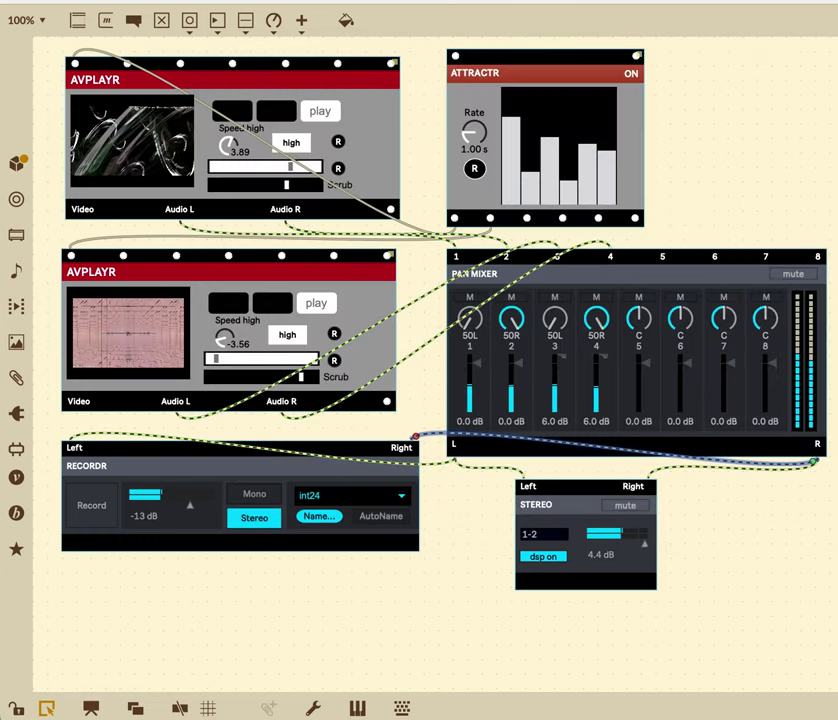
Start RECORDR capturing the mixed audio and lock the patcher.
left_click(92, 504)
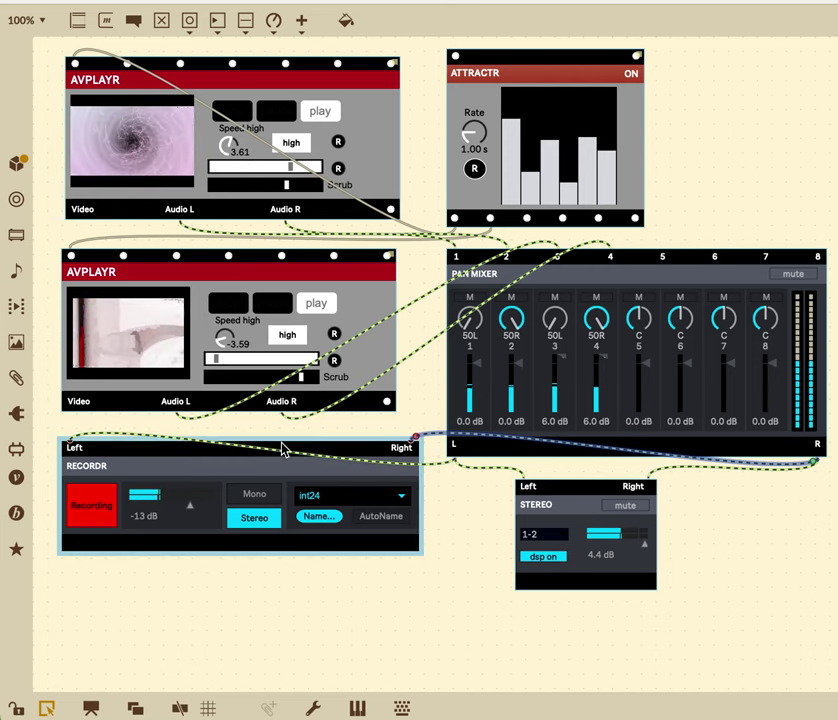
left_click(16, 710)
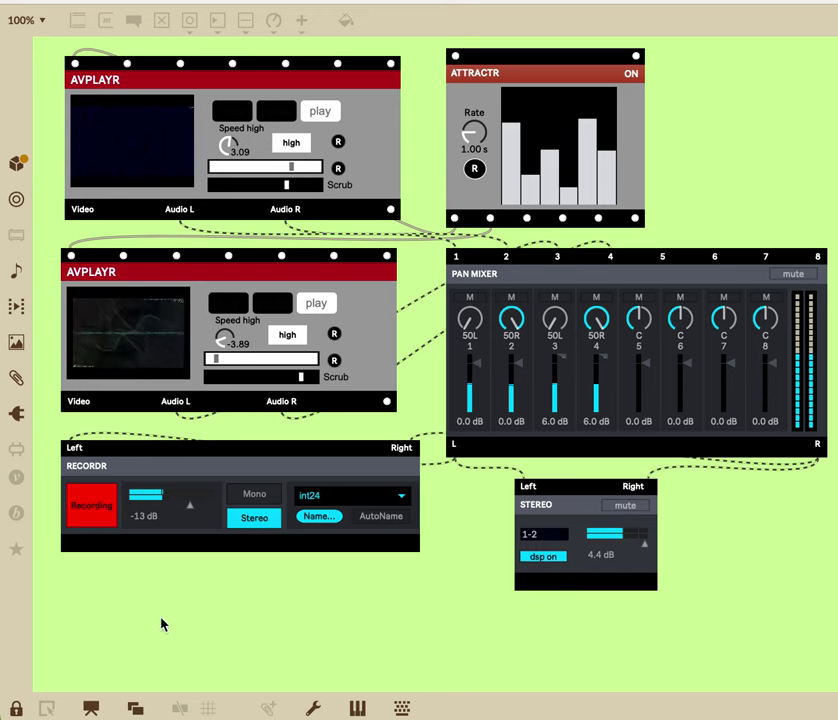
Unlock the patch, add a Vizzie OUTPUT > AVRECORDR module, and place it at the lower left.
left_click(16, 705)
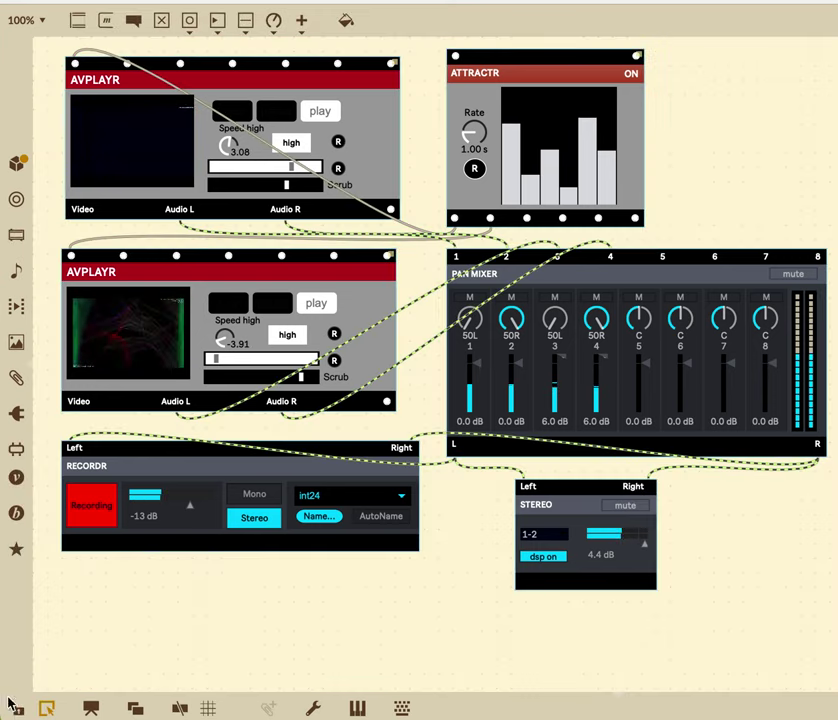
left_click(15, 480)
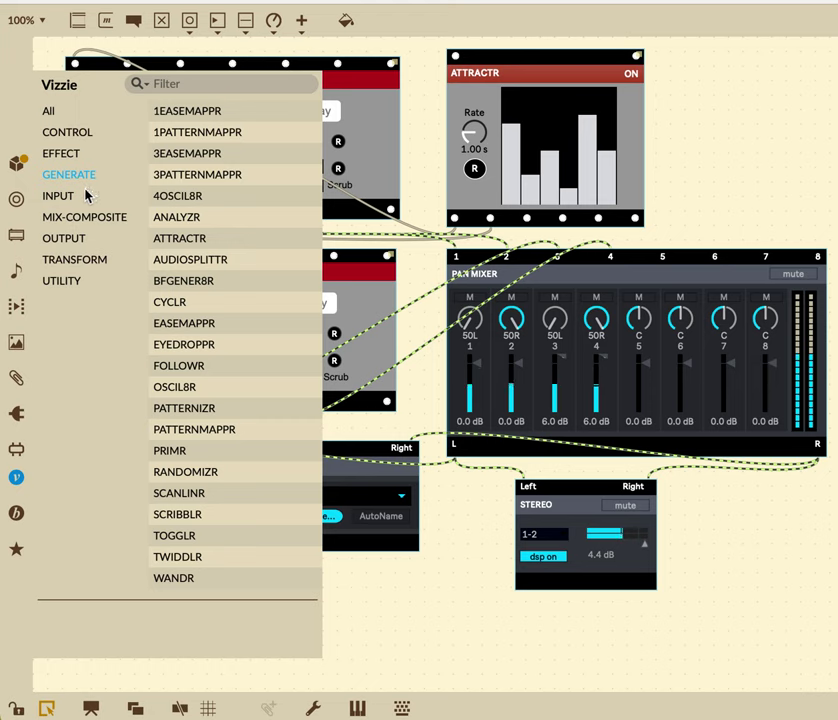
left_click(64, 238)
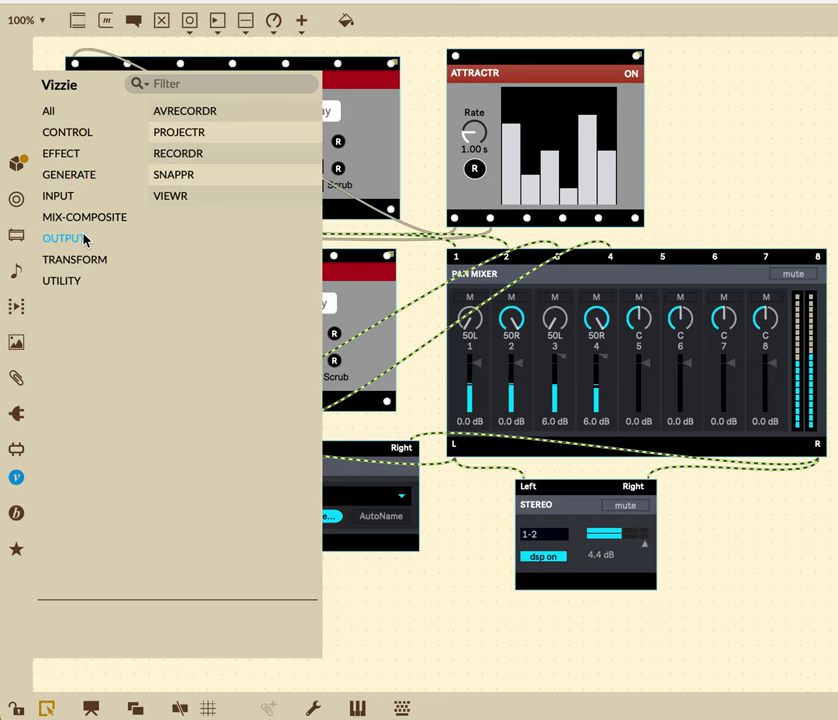
left_click(200, 116)
double_click(200, 116)
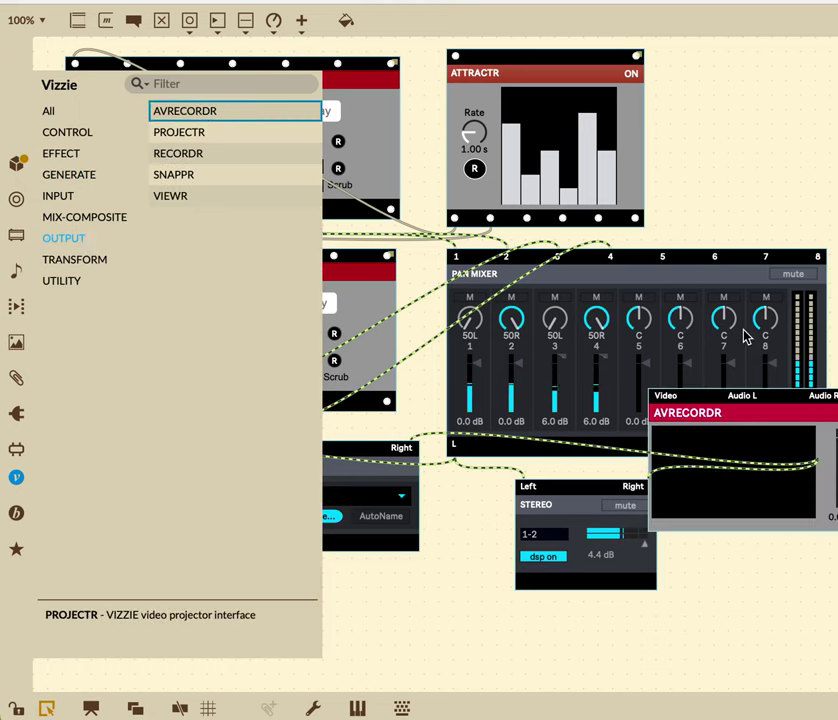
left_click(737, 506)
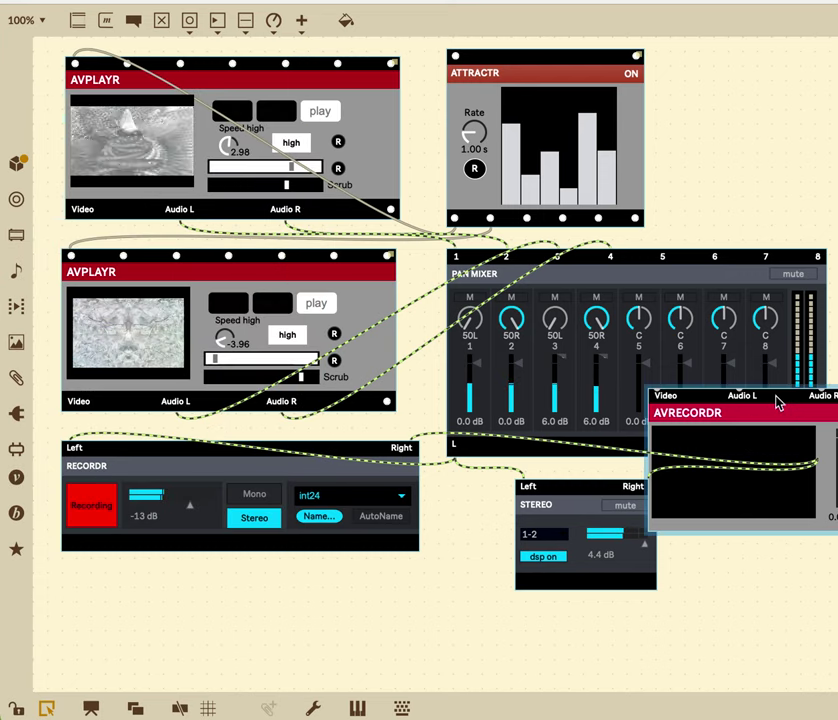
left_click_drag(612, 558, 252, 605)
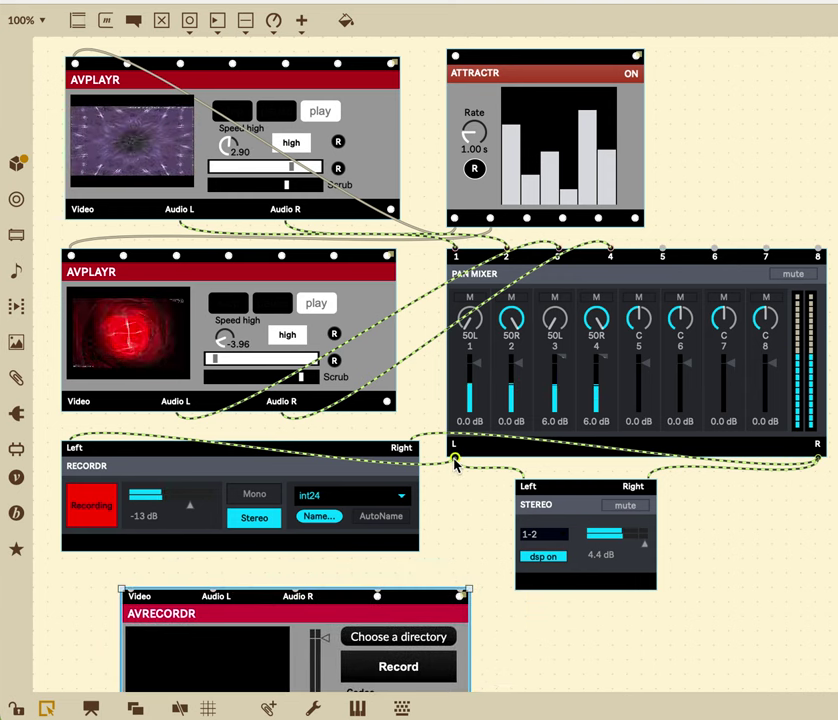
Connect PAN MIXER's L and R outputs to AVRECORDR's Audio L and Audio R inputs.
left_click_drag(455, 461, 212, 598)
left_click(822, 460)
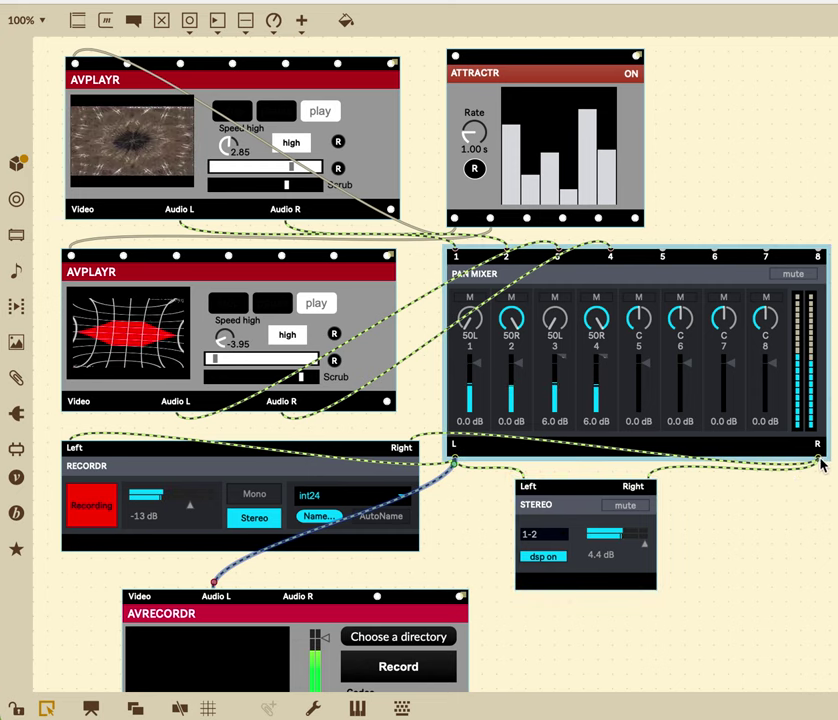
left_click_drag(815, 455, 298, 594)
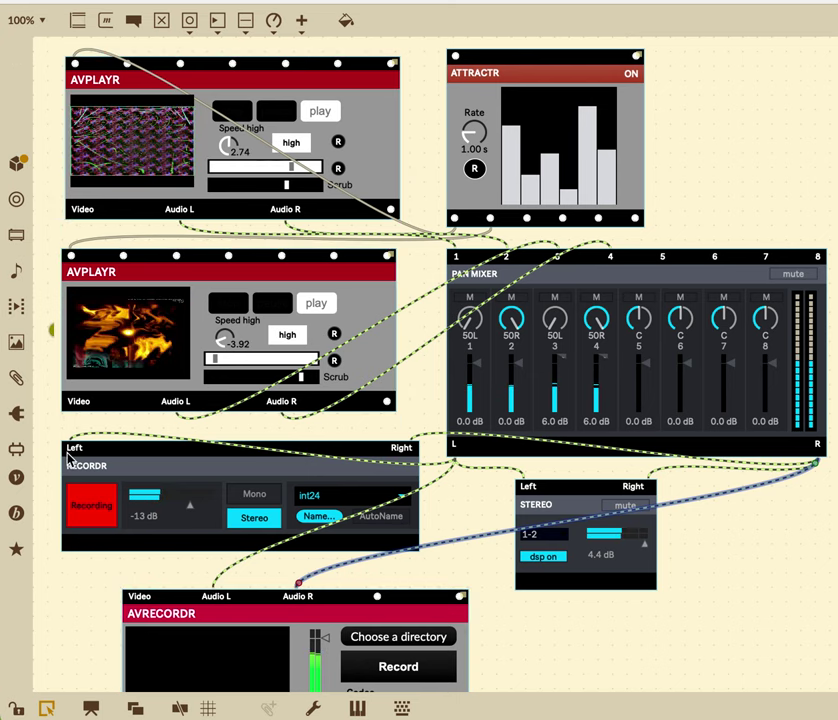
Add a MODEMIXR module from the Vizzie MIX-COMPOSITE list into the patch.
left_click(15, 478)
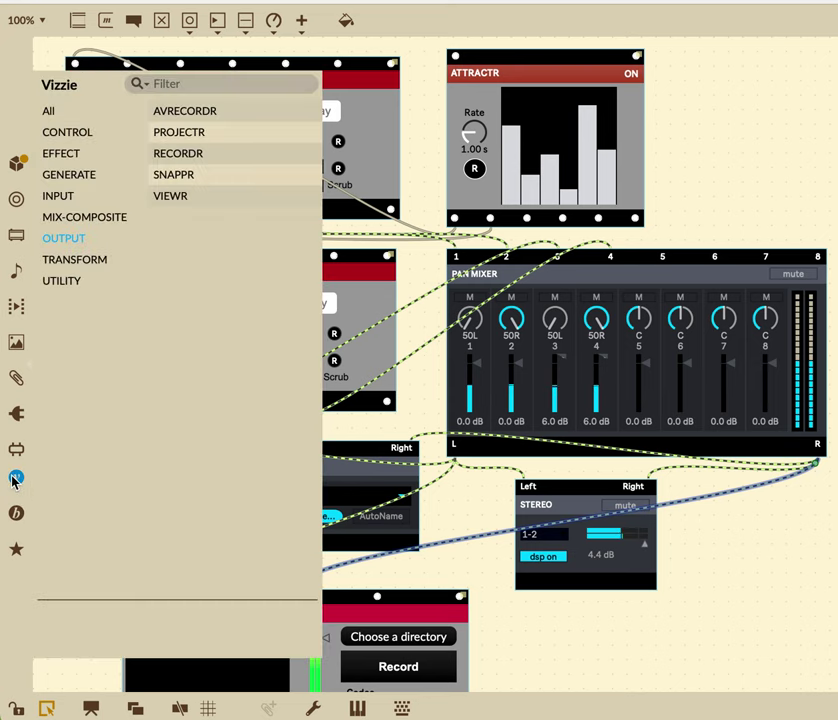
left_click(73, 218)
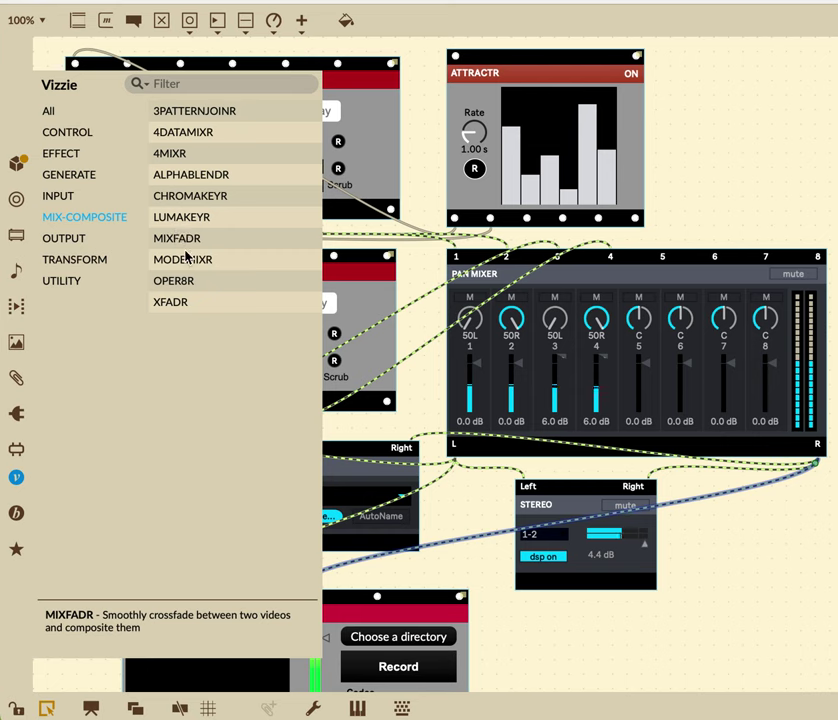
left_click_drag(193, 263, 634, 390)
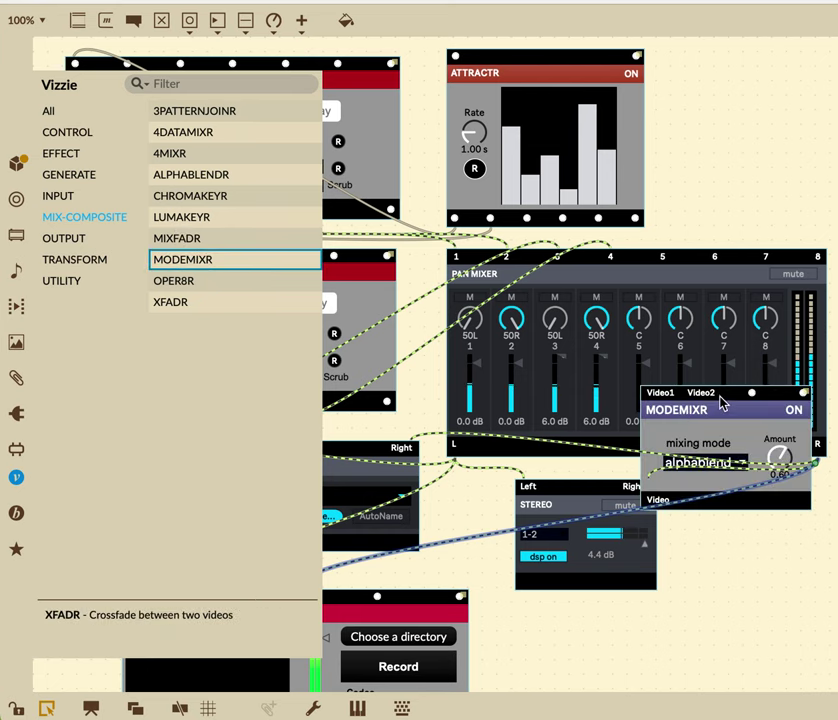
left_click(711, 545)
left_click(726, 399)
left_click_drag(726, 399, 623, 637)
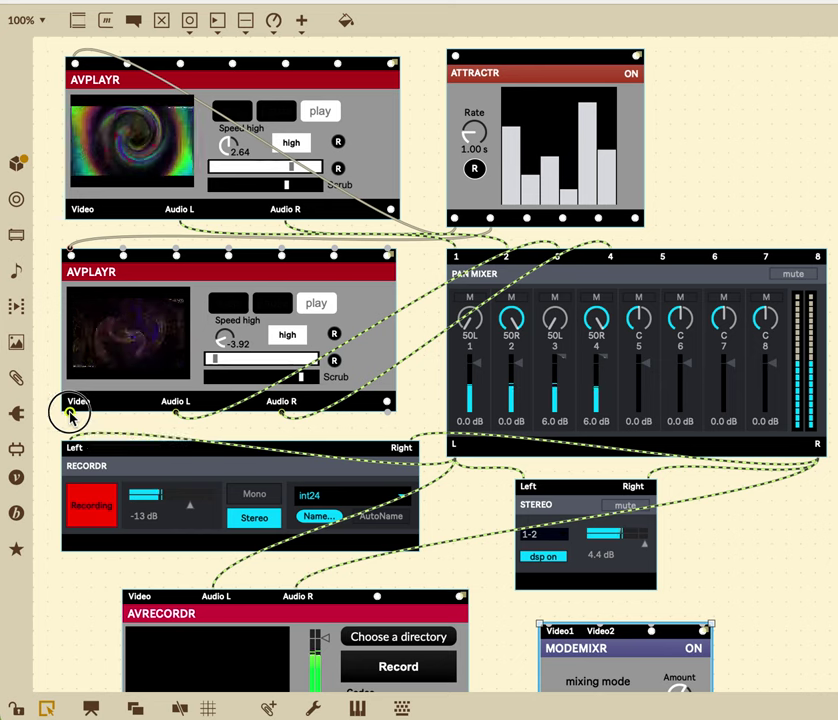
Feed both AVPLAYR videos into MODEMIXR Video1 and Video2, placing it top right beside ATTRACTR.
left_click_drag(73, 413, 599, 616)
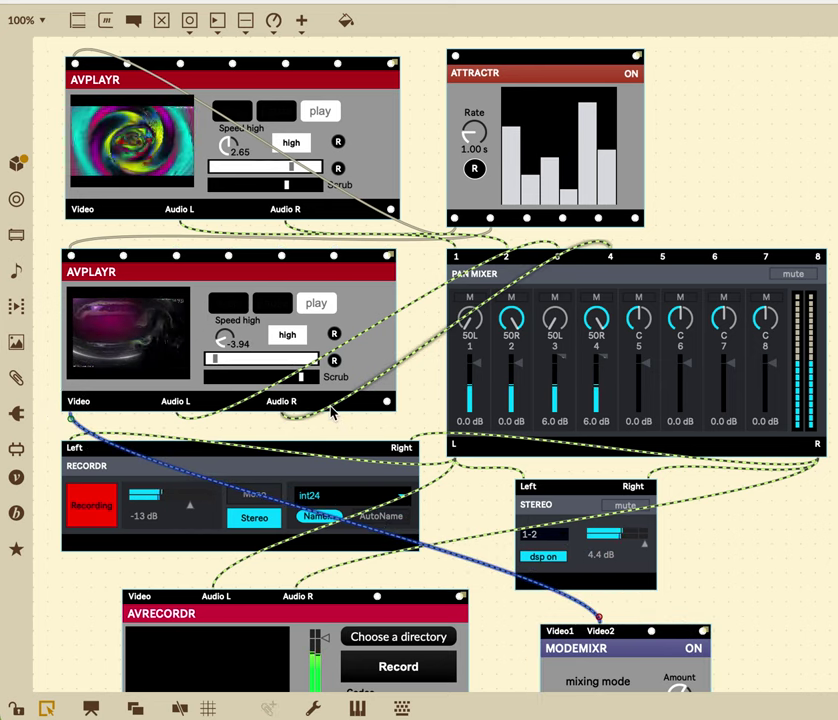
left_click(76, 219)
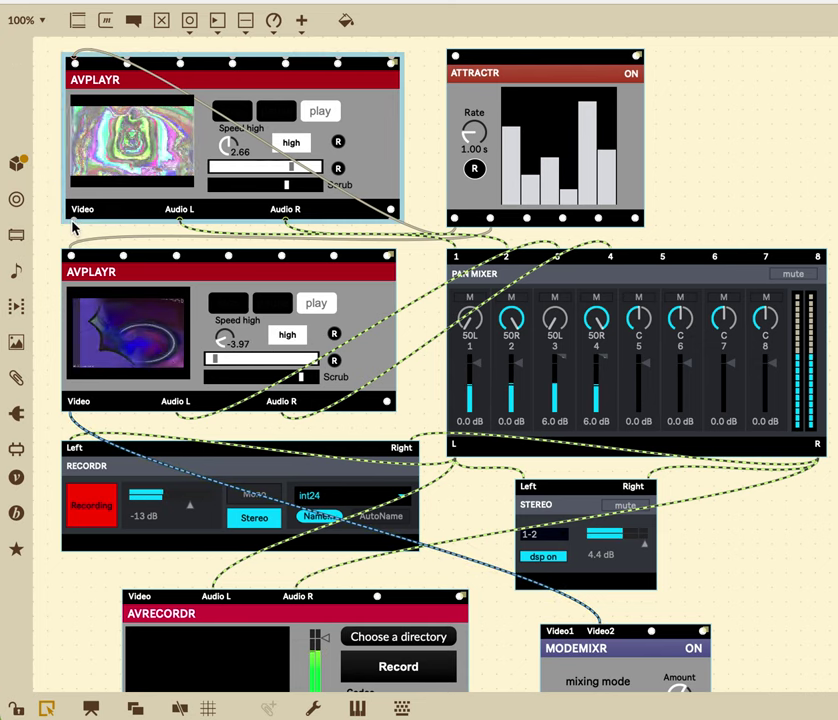
left_click_drag(73, 220, 546, 634)
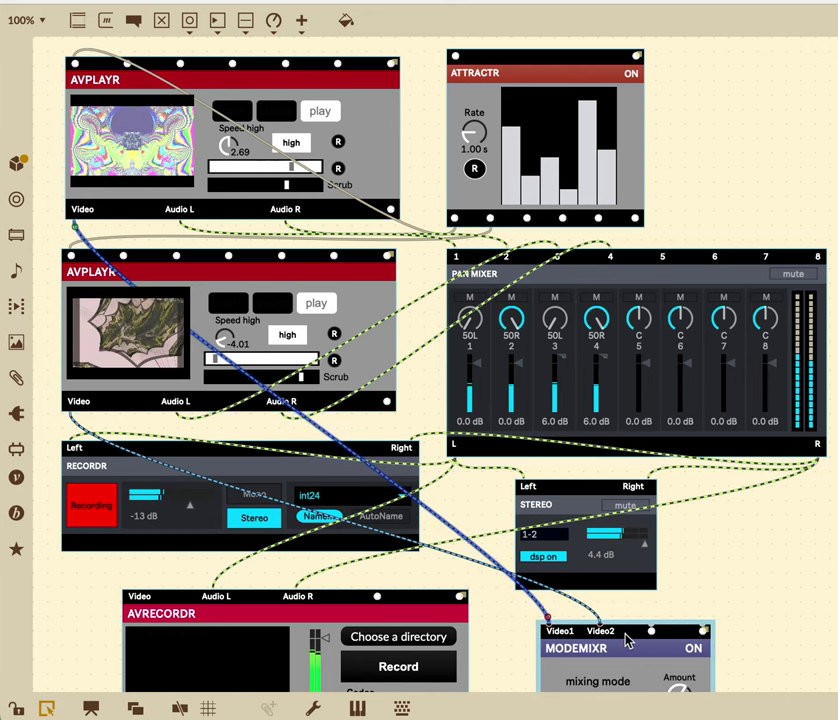
left_click_drag(628, 640, 735, 253)
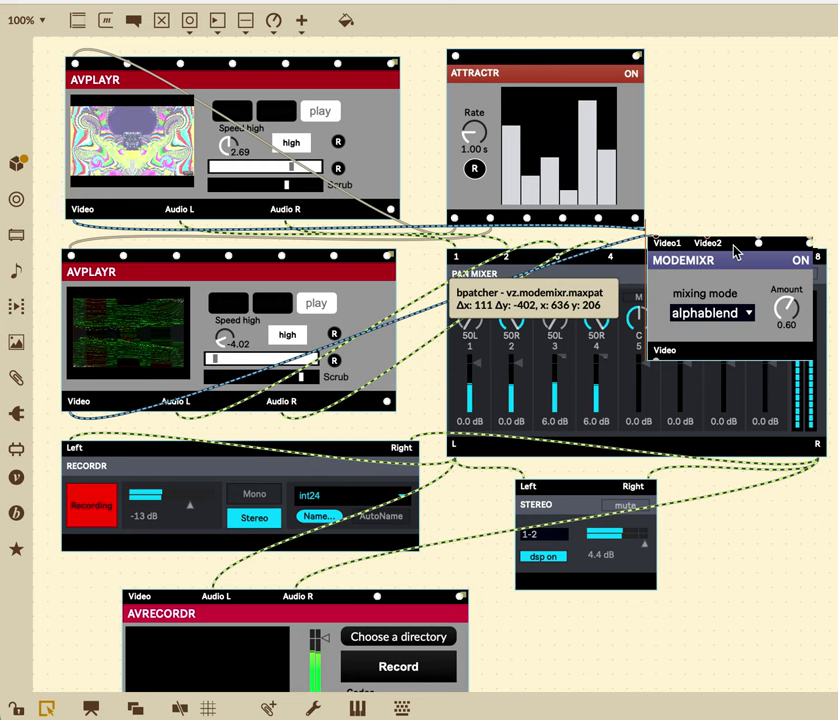
left_click_drag(734, 246, 736, 129)
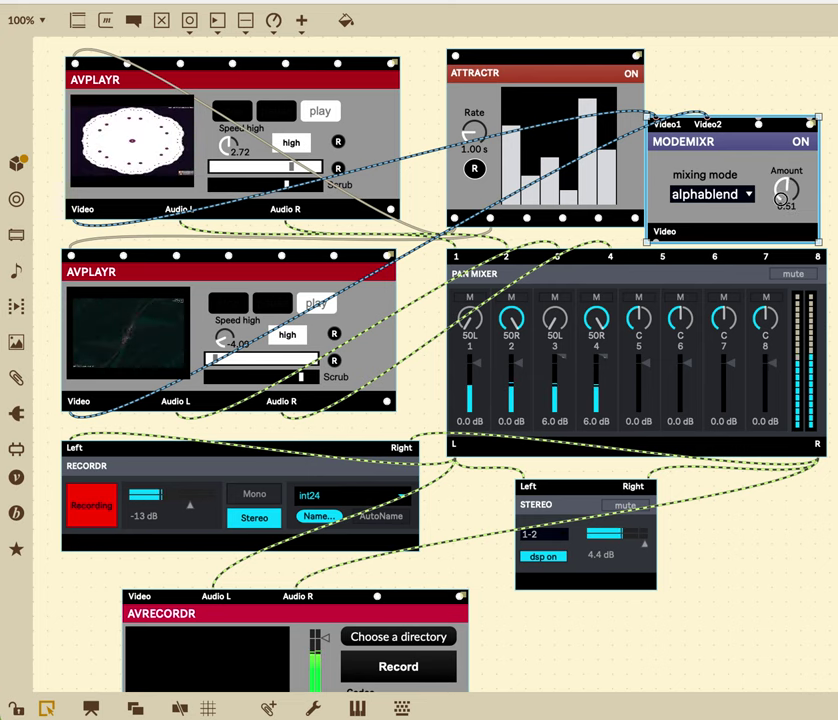
Switch MODEMIXR to difference mode and cord its video output into AVRECORDR's Video inlet.
left_click(745, 194)
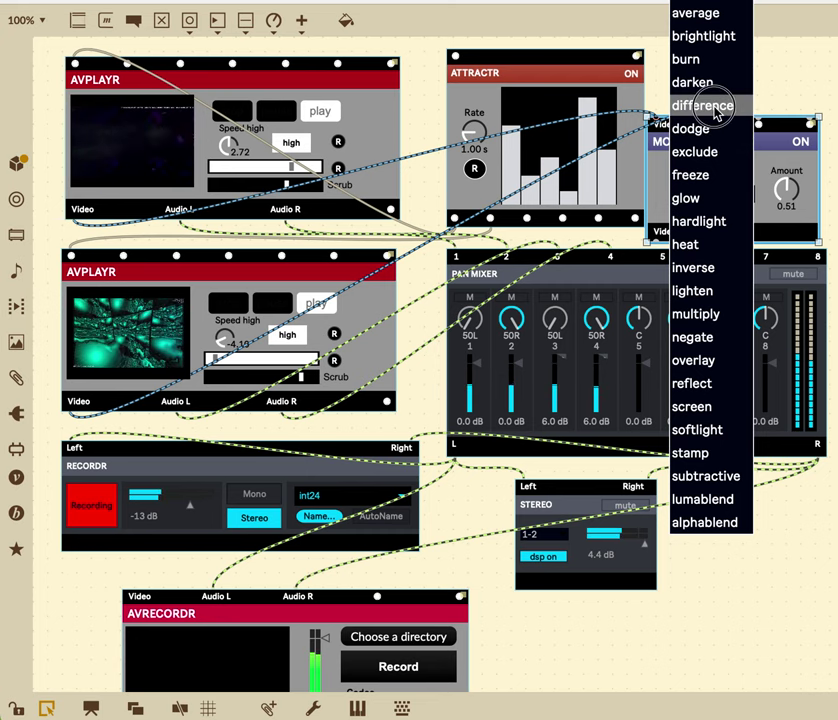
left_click(714, 108)
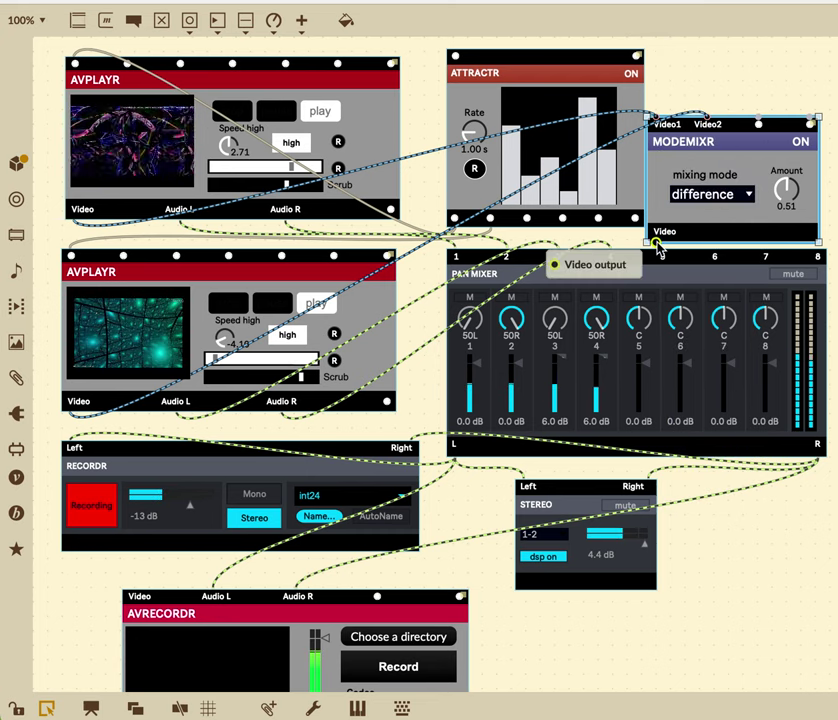
left_click_drag(657, 243, 140, 592)
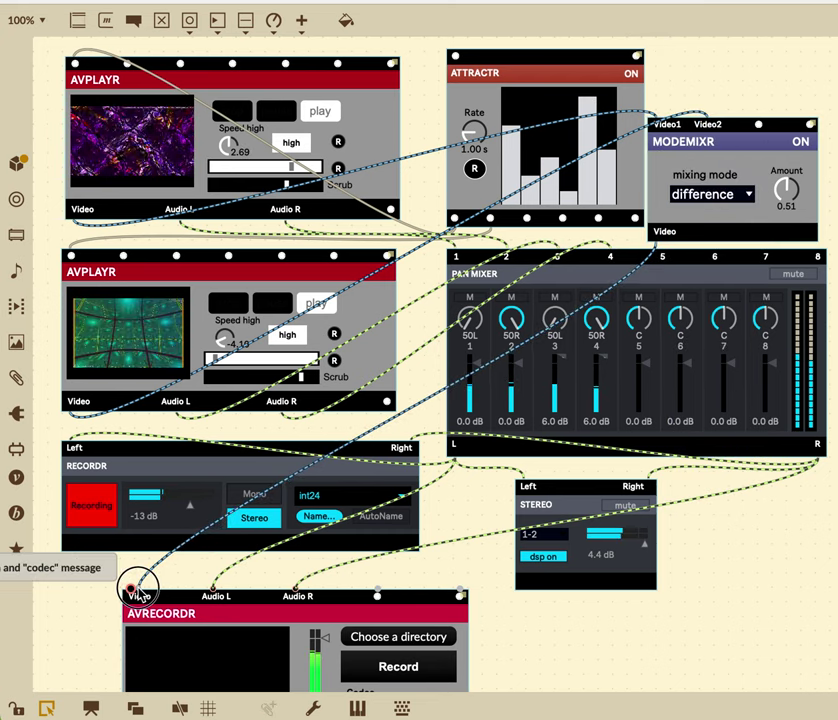
left_click_drag(133, 587, 133, 587)
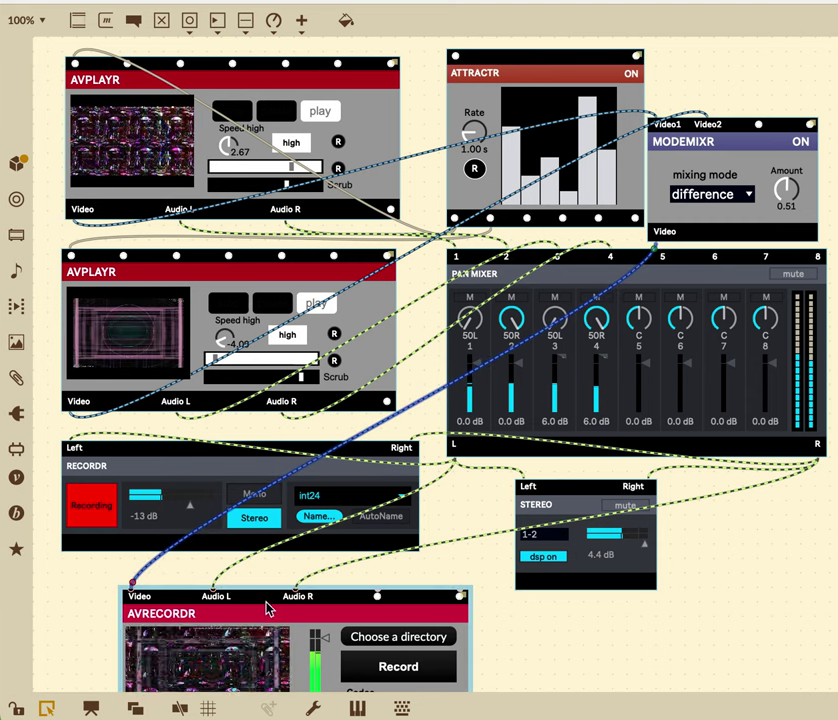
Move AVRECORDR up and set its recording codec to h264.
left_click_drag(268, 607, 276, 553)
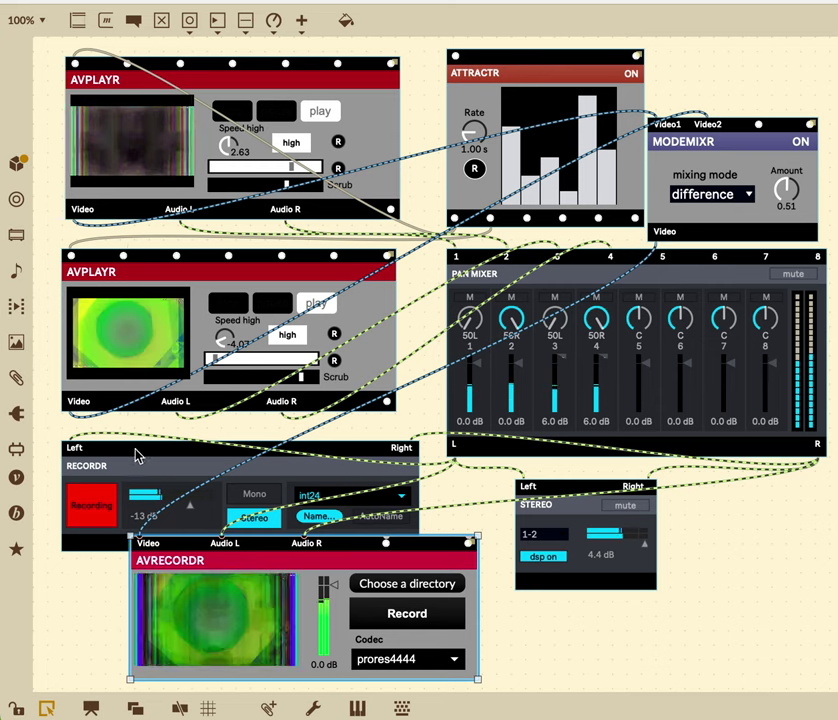
left_click(418, 657)
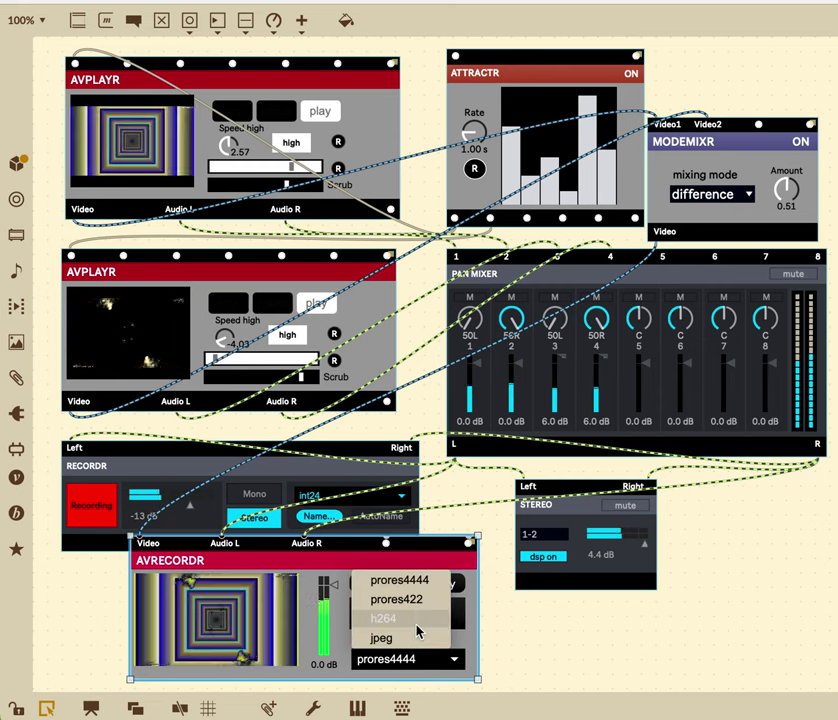
left_click(418, 631)
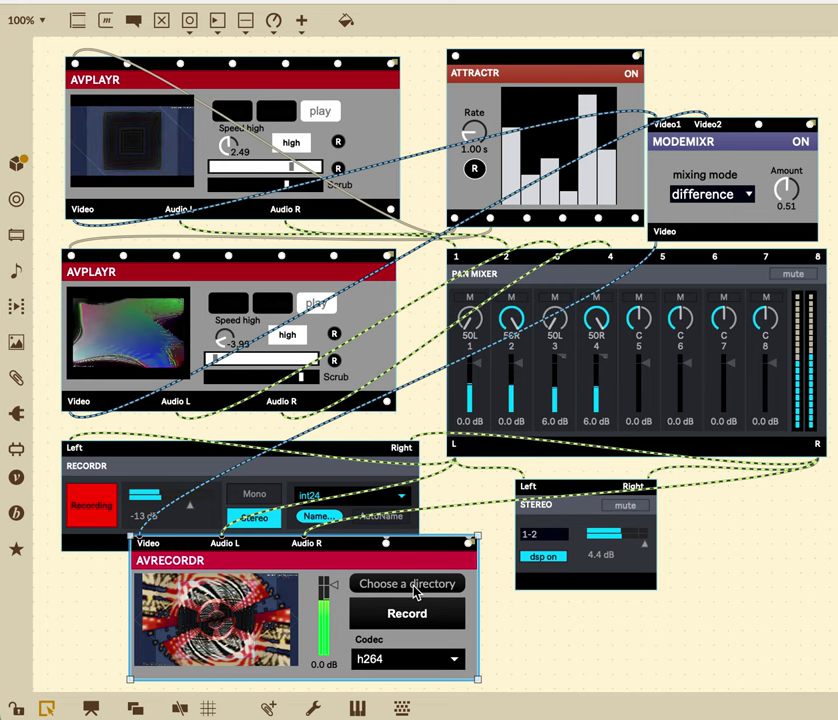
Set AVRECORDR's directory to the 'part three changing the speed of playback' folder on SSD 2.
left_click(412, 586)
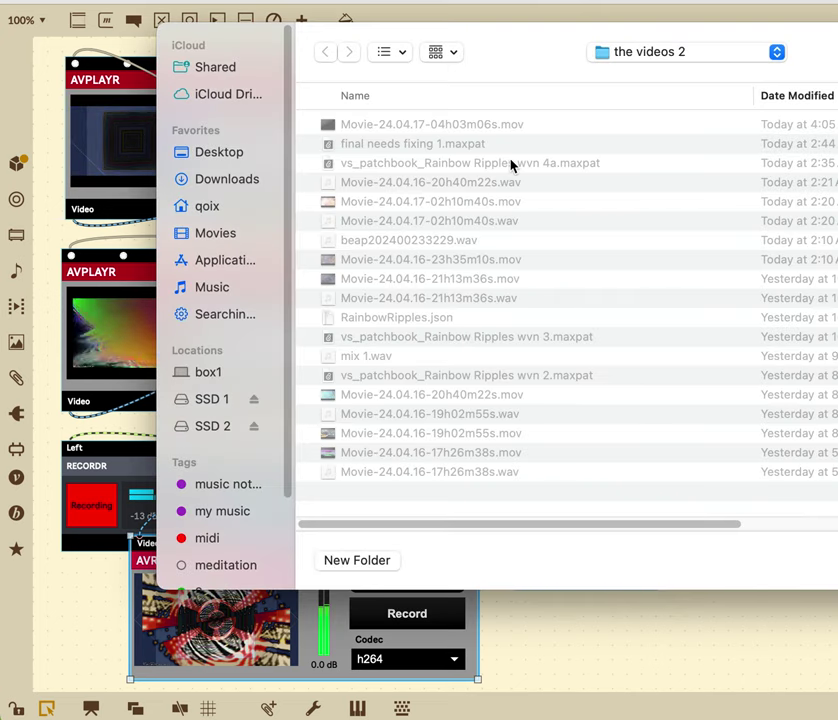
left_click(207, 420)
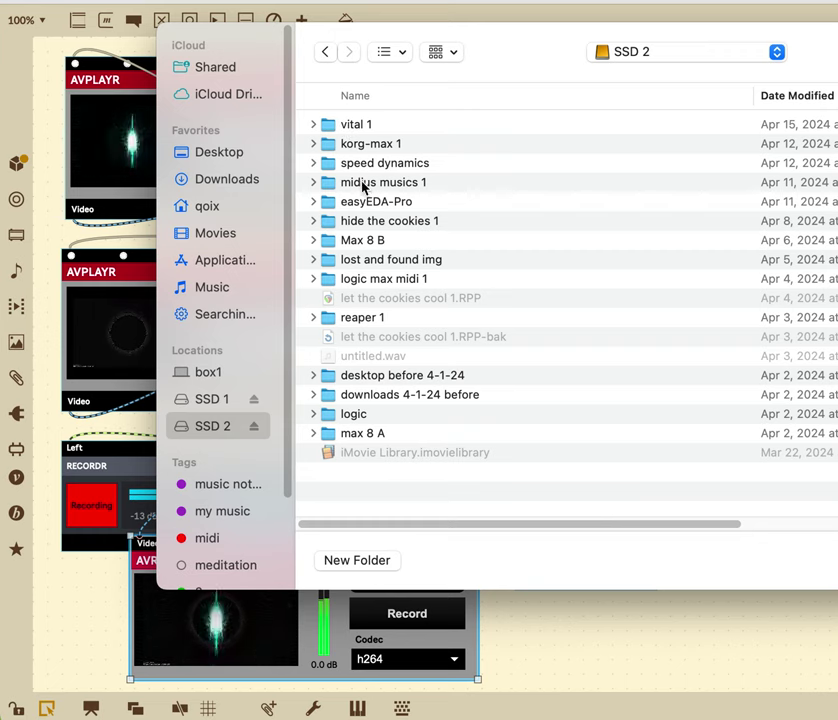
double_click(369, 244)
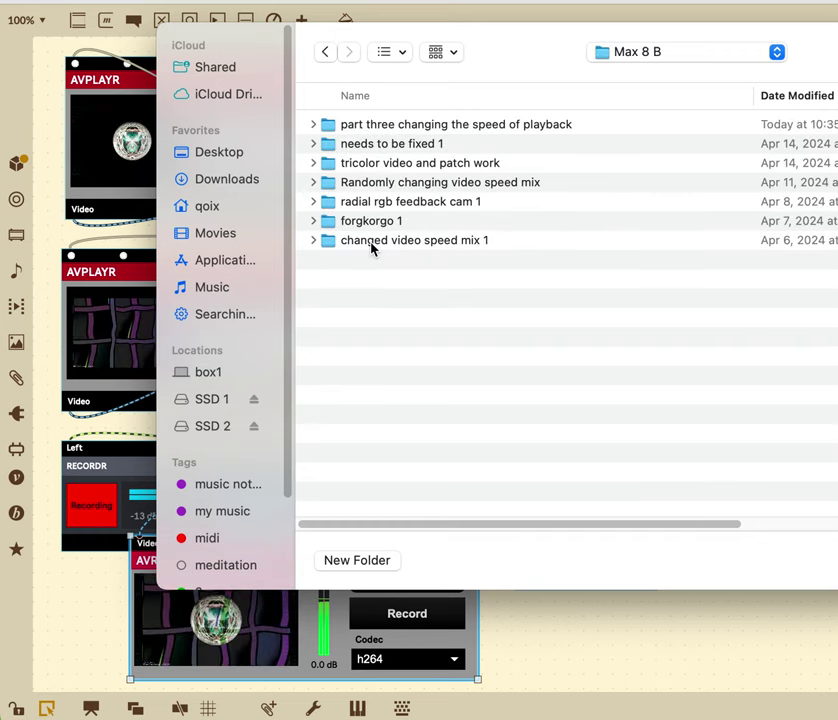
left_click(371, 248)
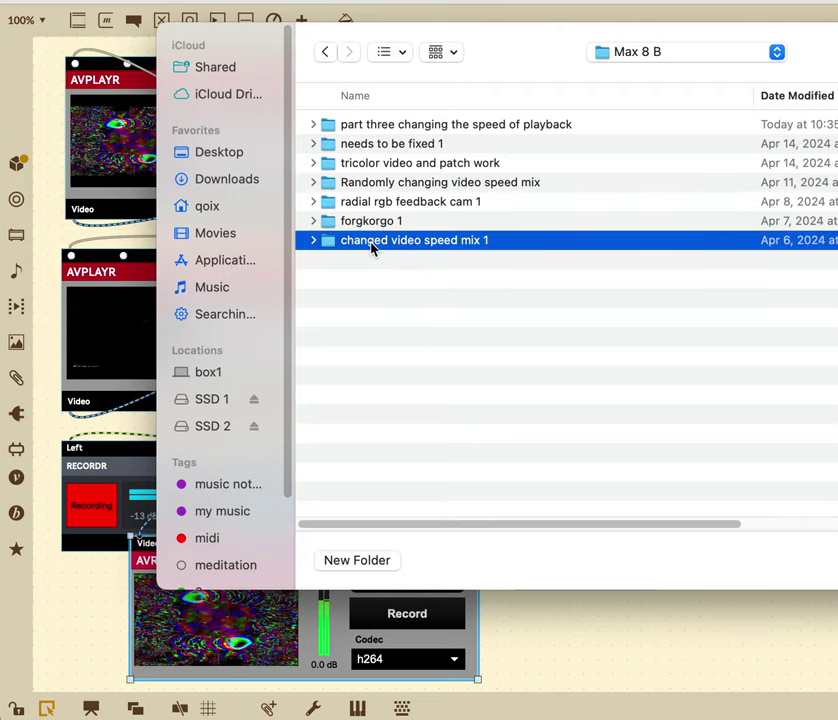
left_click(401, 124)
double_click(401, 124)
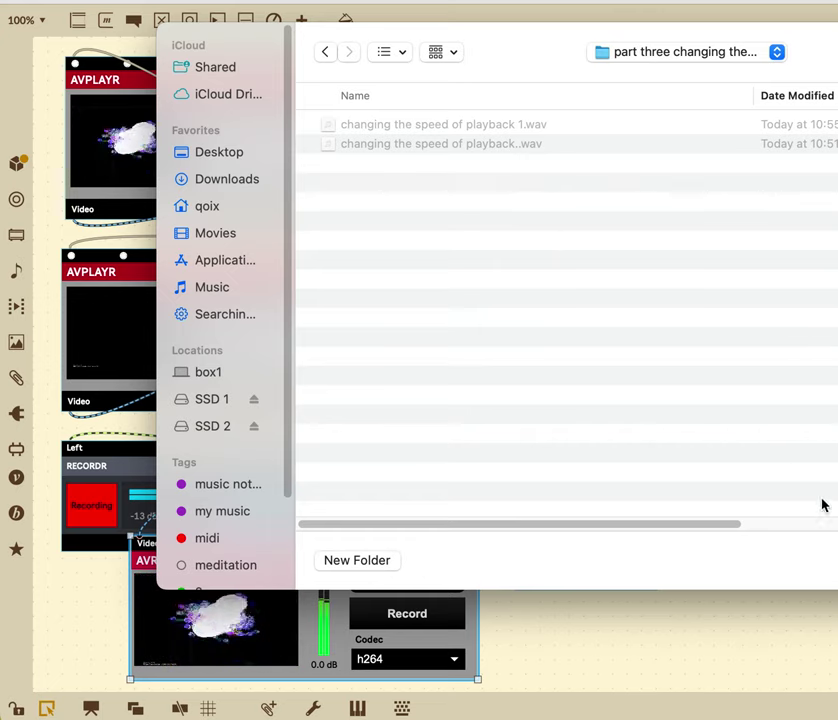
key("Return")
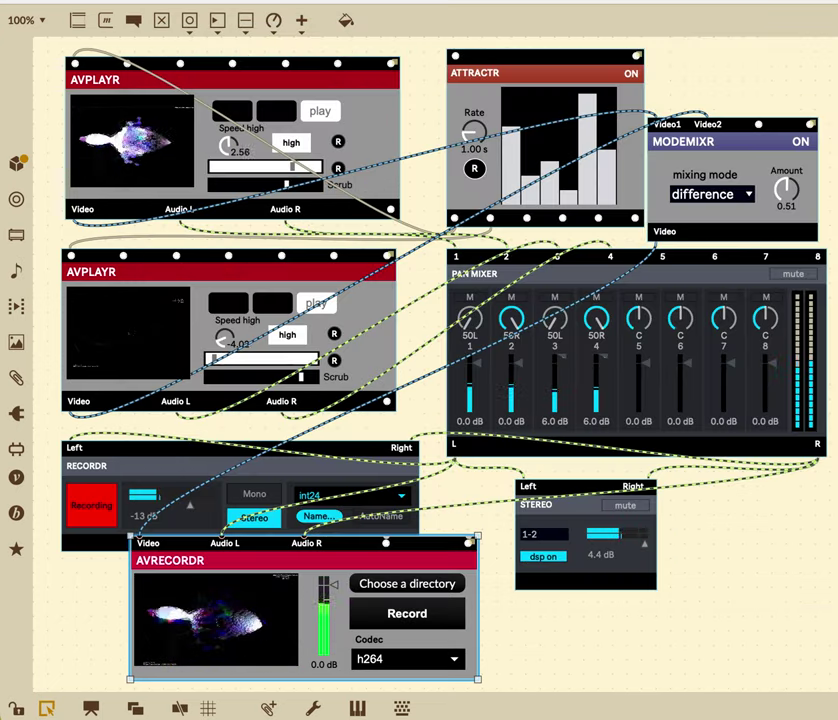
Start AVRECORDR recording the difference-mixed video and lock the patcher.
left_click(432, 611)
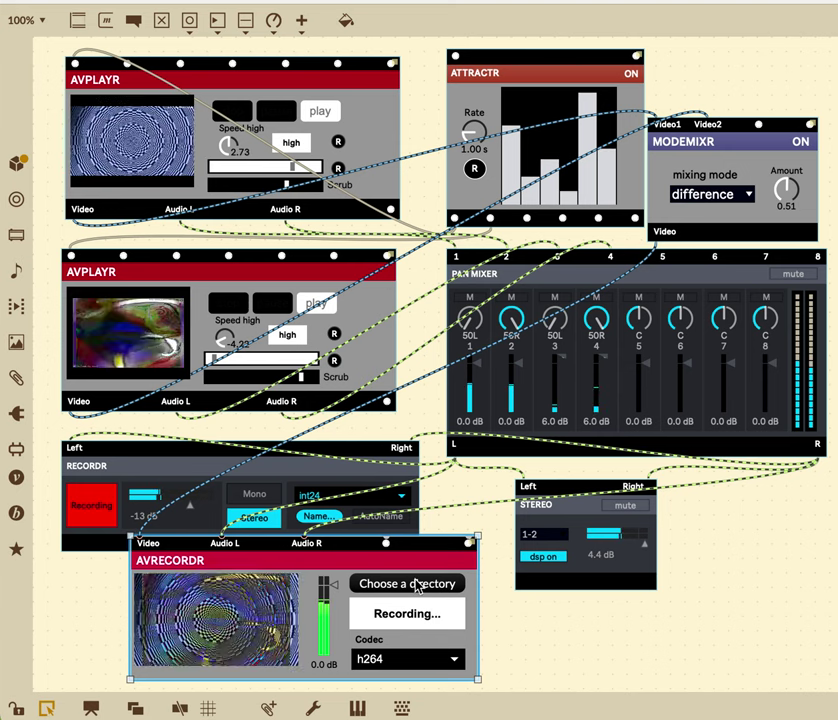
left_click(16, 709)
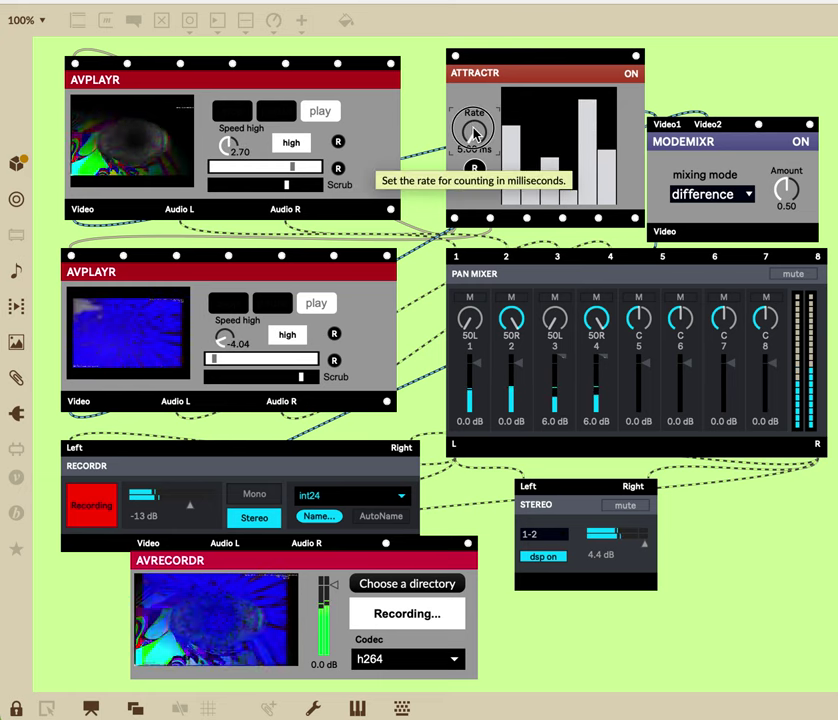
Set ATTRACTR rate to 500 ms, switch MODEMIXR to exclude, and sweep Amount to 1.00 then 0.00.
left_click_drag(474, 131, 477, 133)
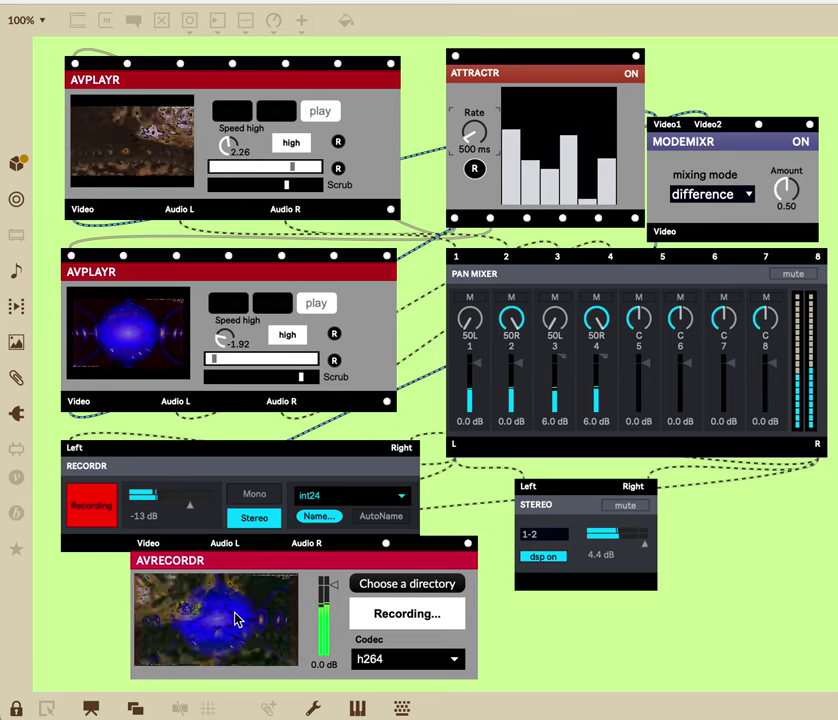
left_click(730, 192)
left_click(726, 198)
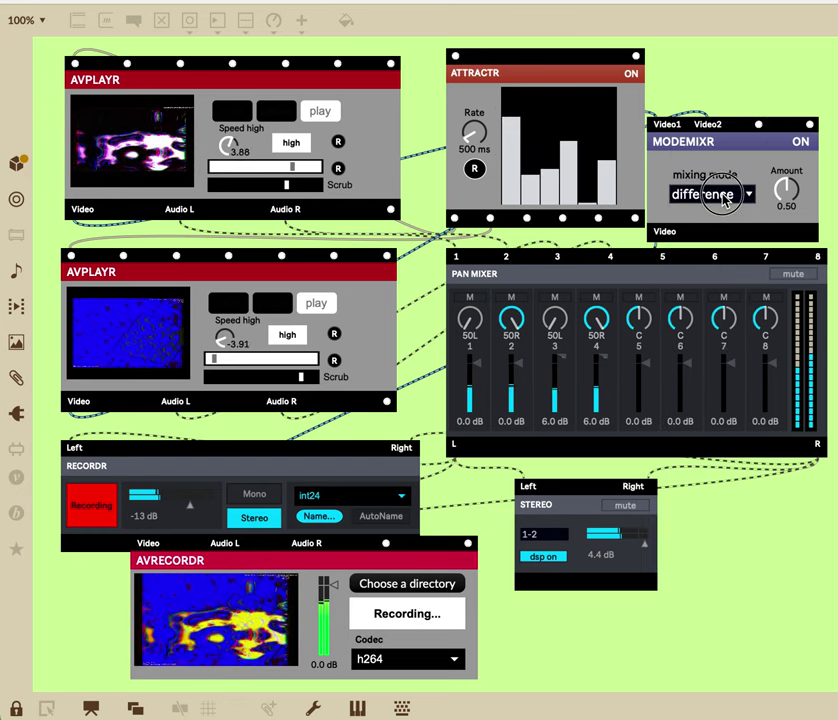
left_click(726, 198)
left_click(726, 196)
left_click(726, 198)
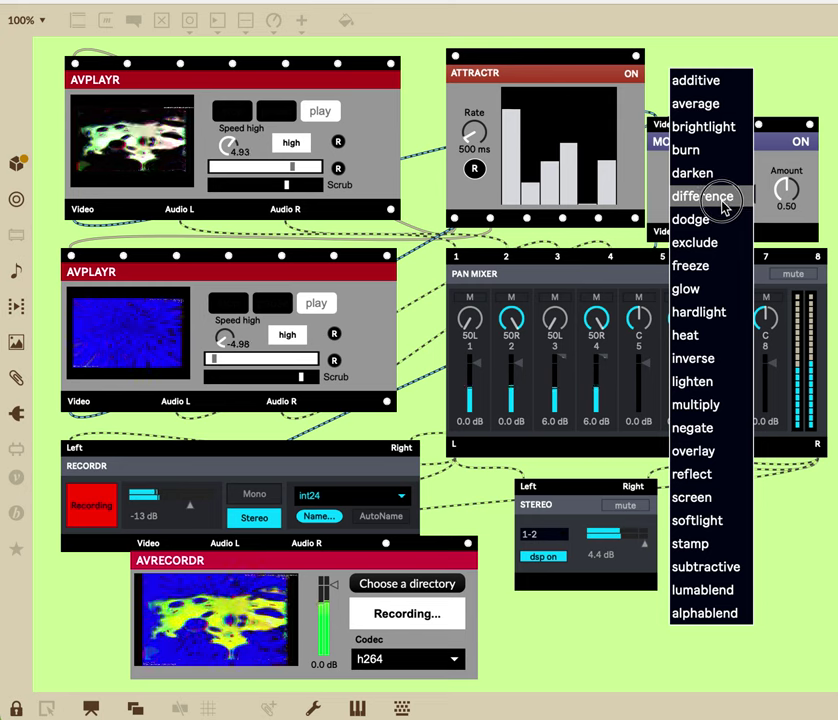
left_click(712, 243)
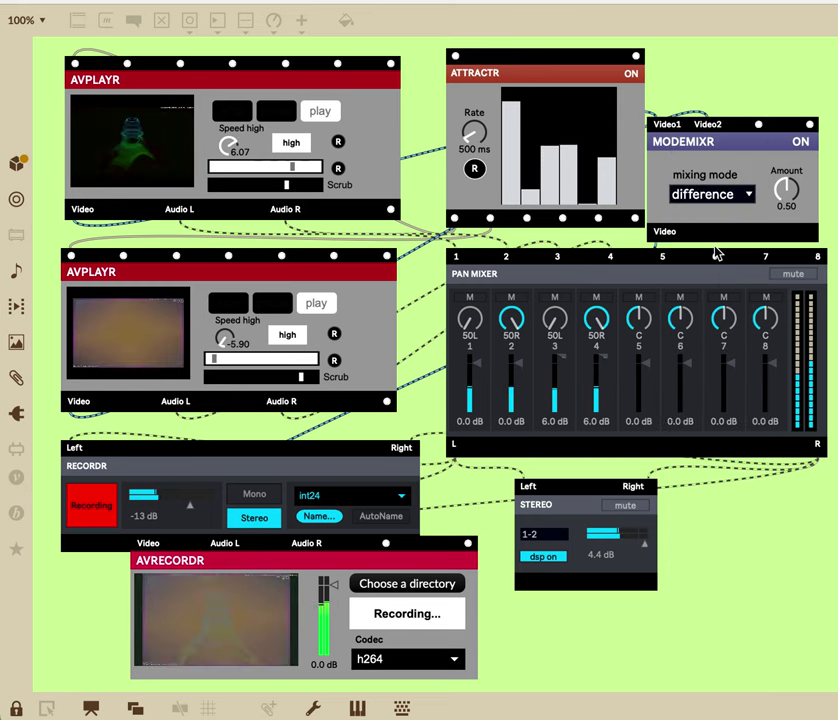
left_click_drag(789, 212, 773, 83)
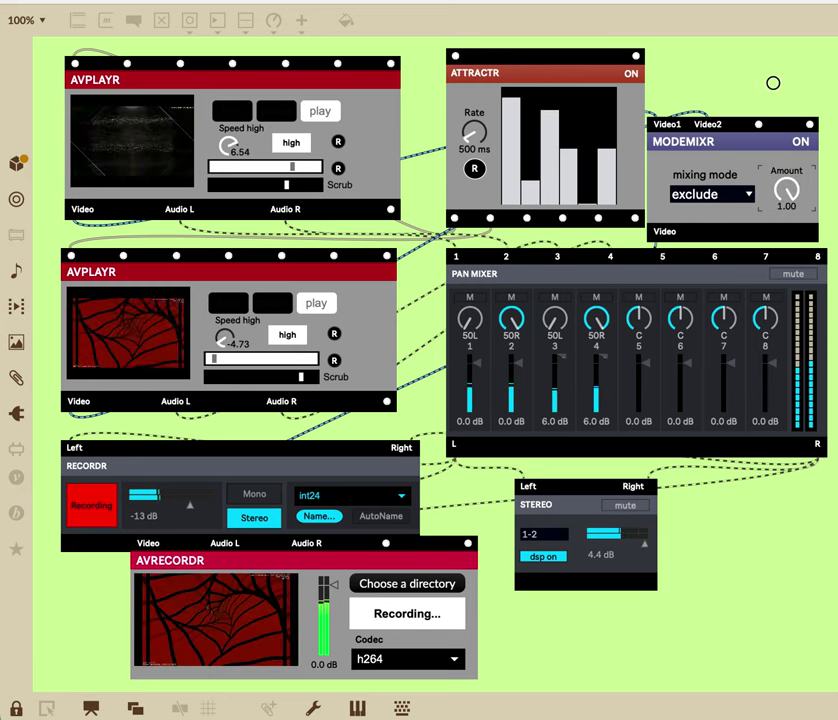
left_click_drag(779, 131, 785, 218)
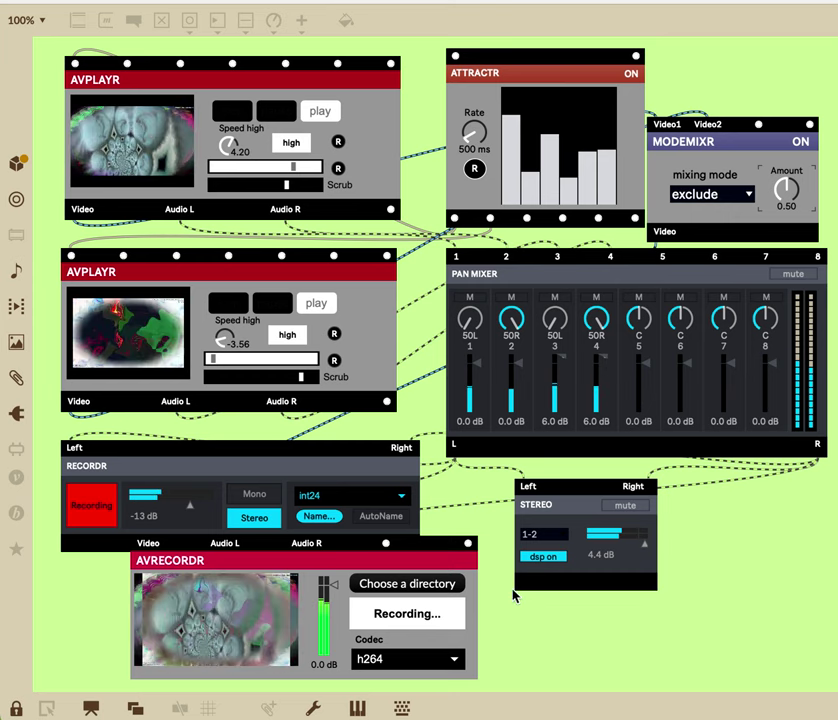
Unlock the patcher and add a GRABBR webcam module from the Vizzie INPUT category.
left_click(15, 710)
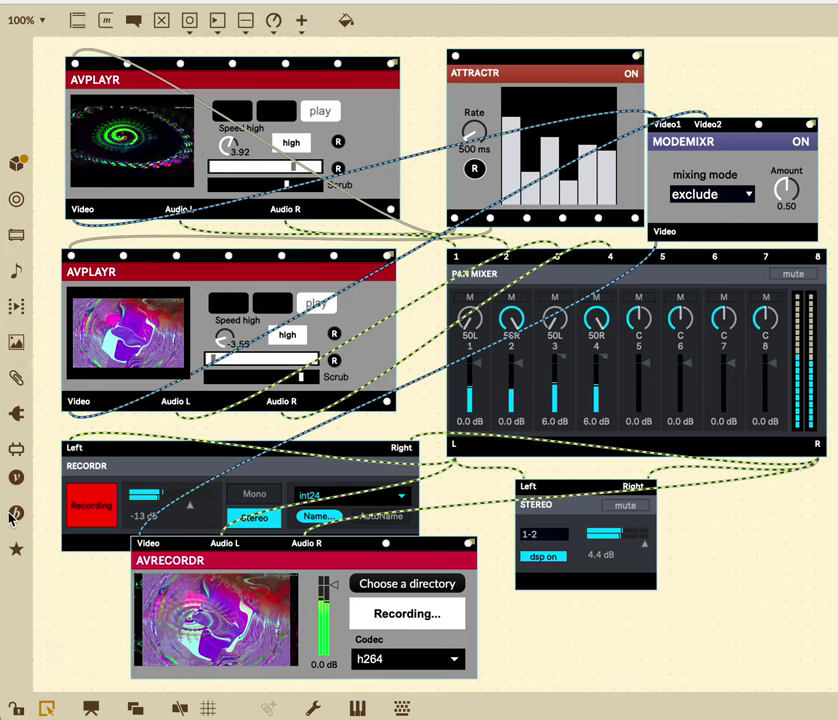
left_click(16, 477)
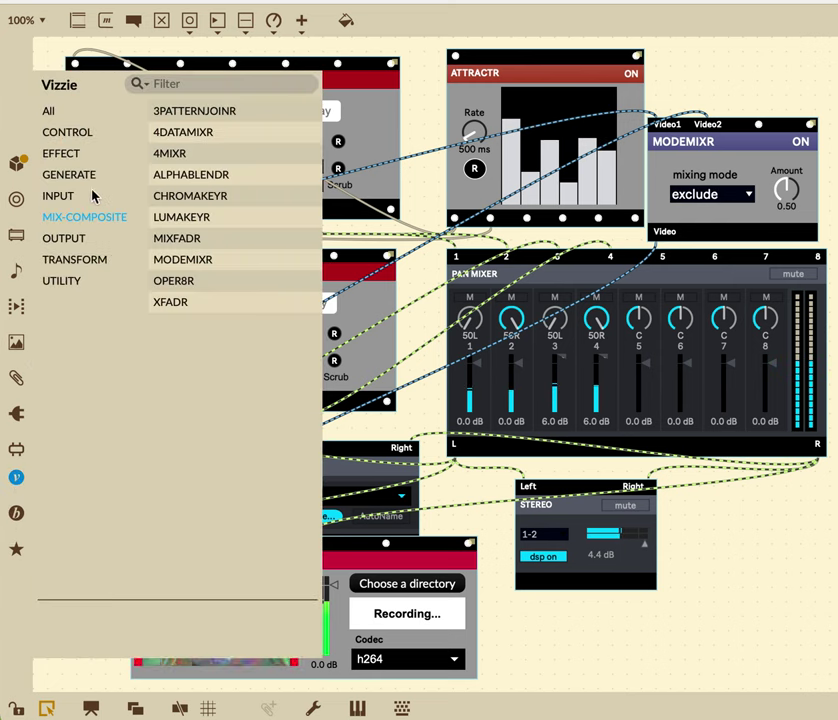
left_click(78, 198)
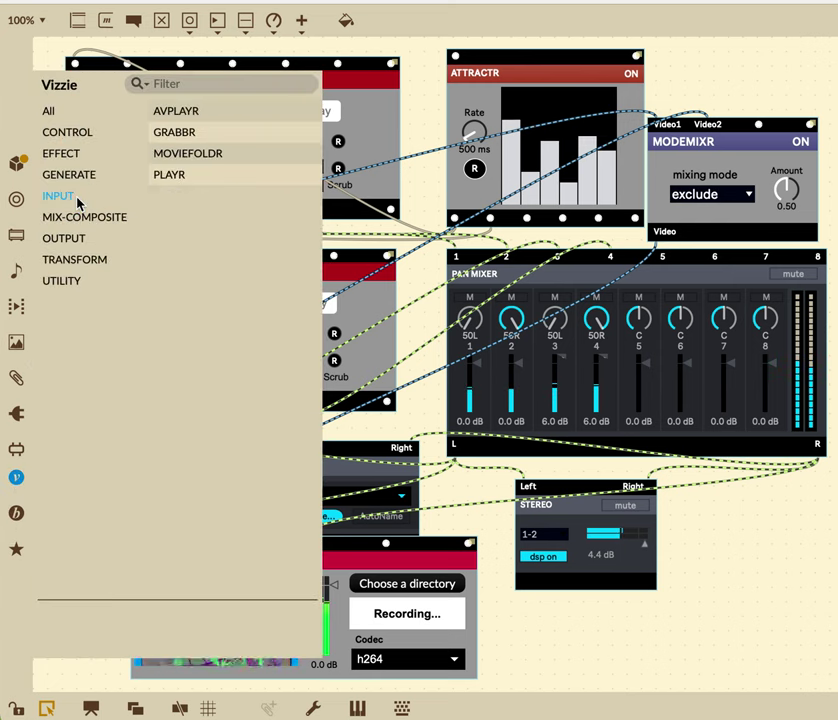
left_click(190, 134)
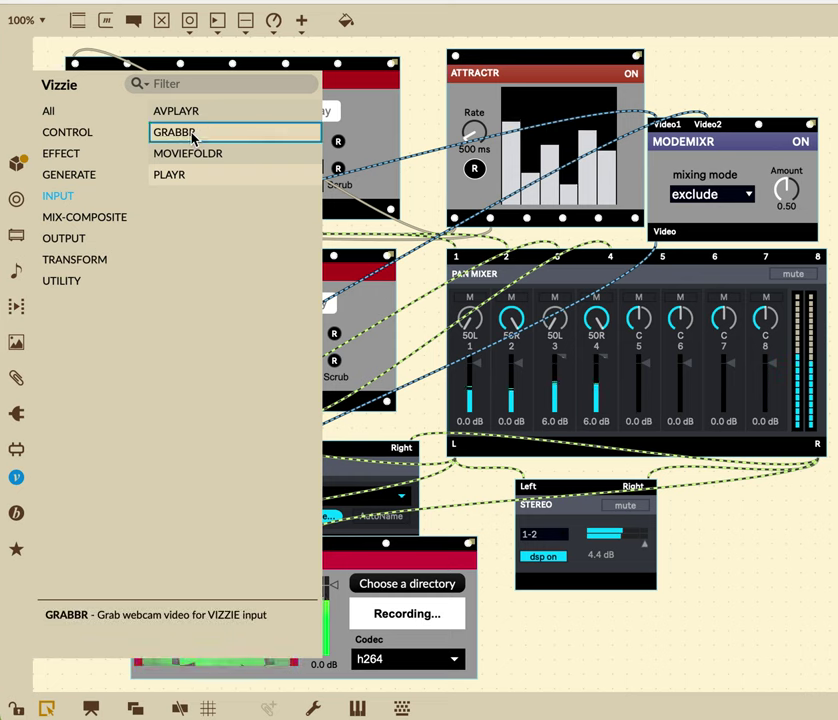
left_click_drag(193, 138, 598, 550)
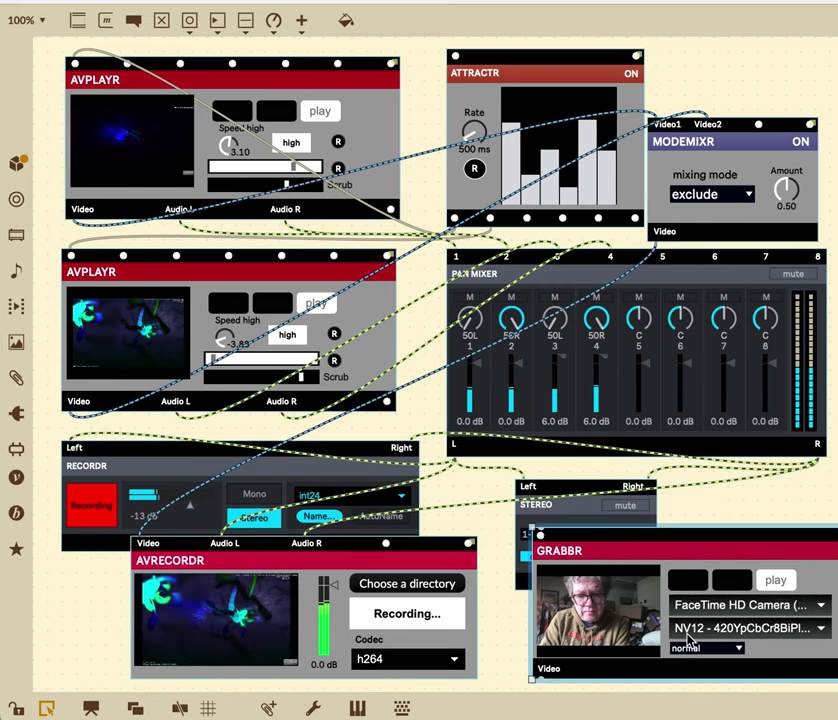
Set GRABBR's pixel format to YUY2 and move it up over the STEREO box.
left_click(733, 628)
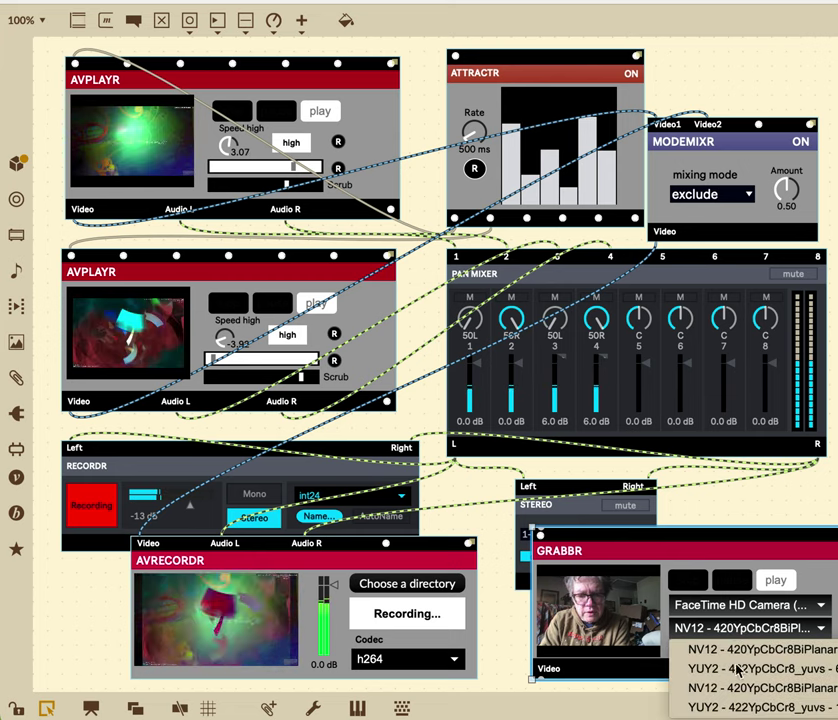
left_click(740, 708)
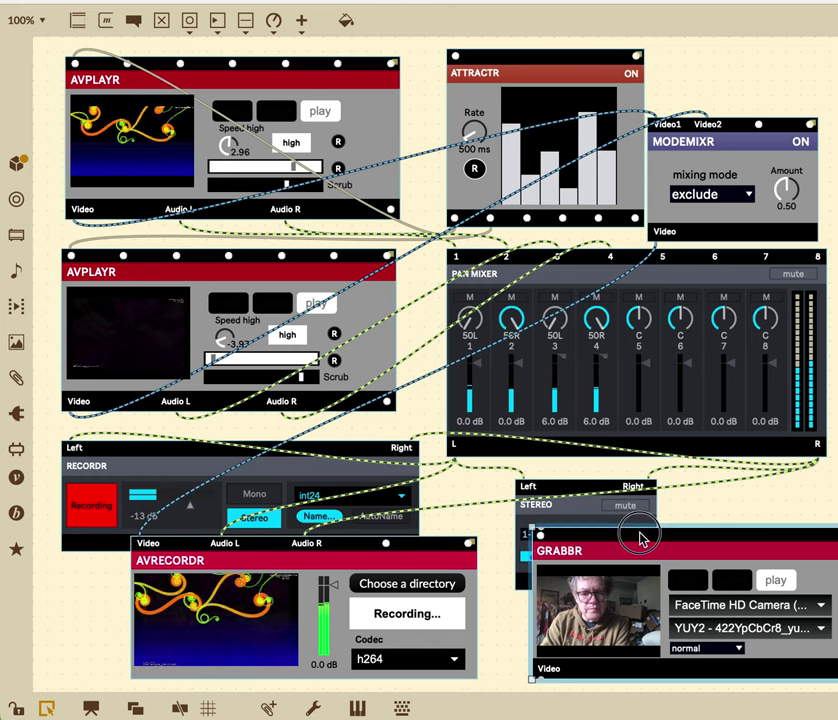
left_click_drag(640, 538, 717, 490)
left_click_drag(575, 537, 575, 537)
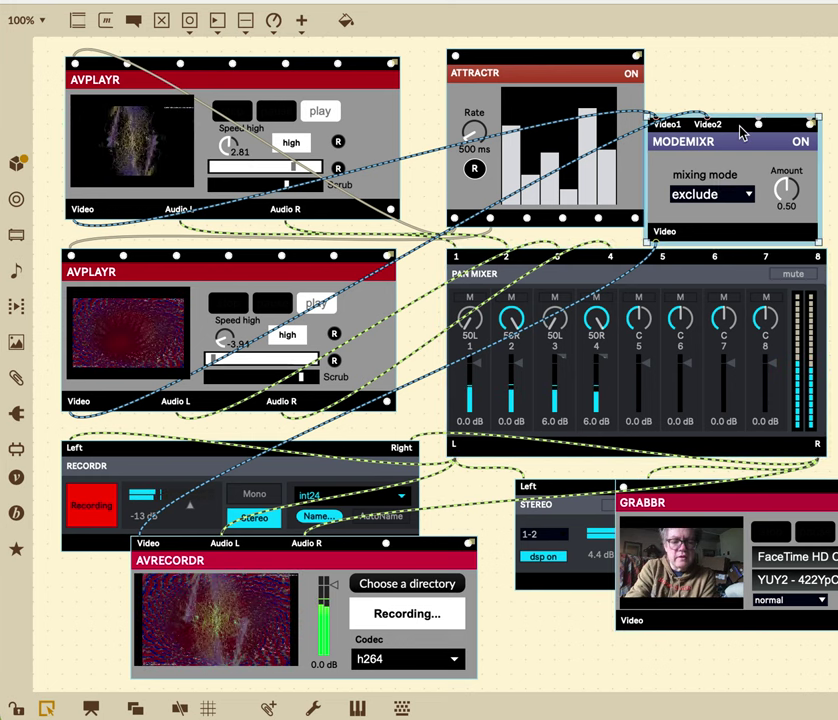
Duplicate MODEMIXR at the bottom, feeding it the first MODEMIXR output (Video1) and GRABBR webcam (Video2).
key("super+d")
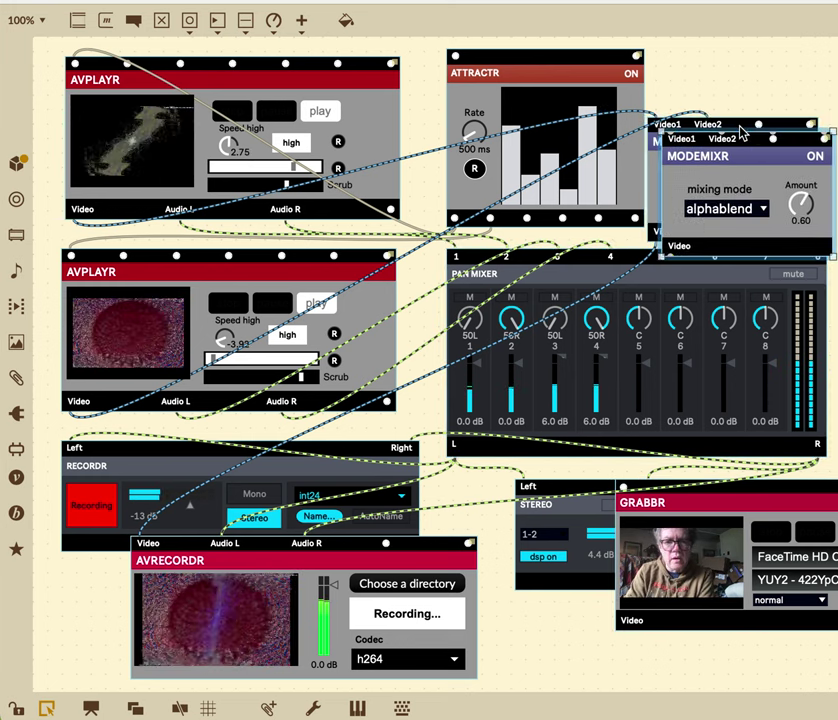
left_click_drag(750, 145, 609, 632)
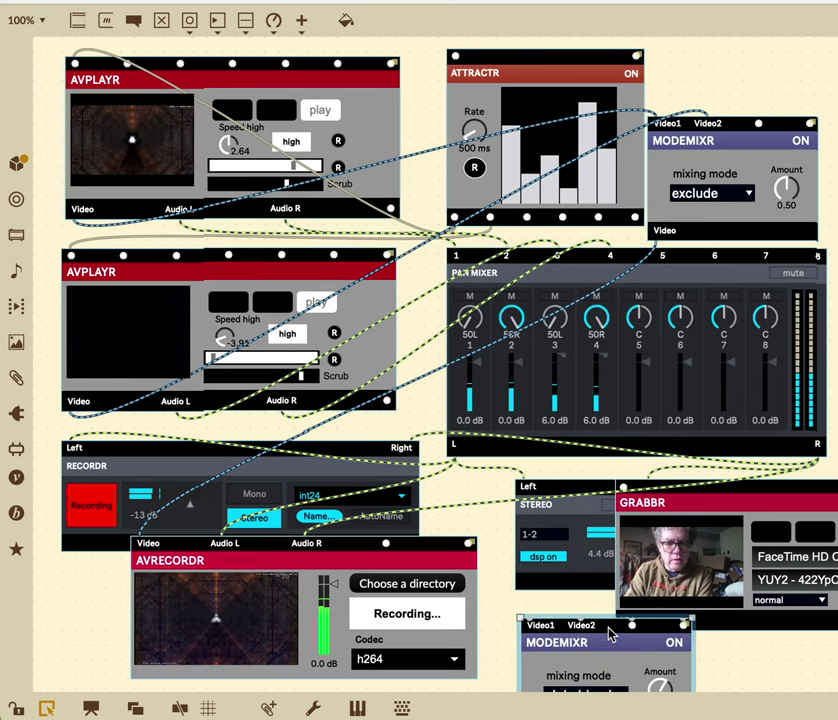
scroll(610, 632, "down", 3)
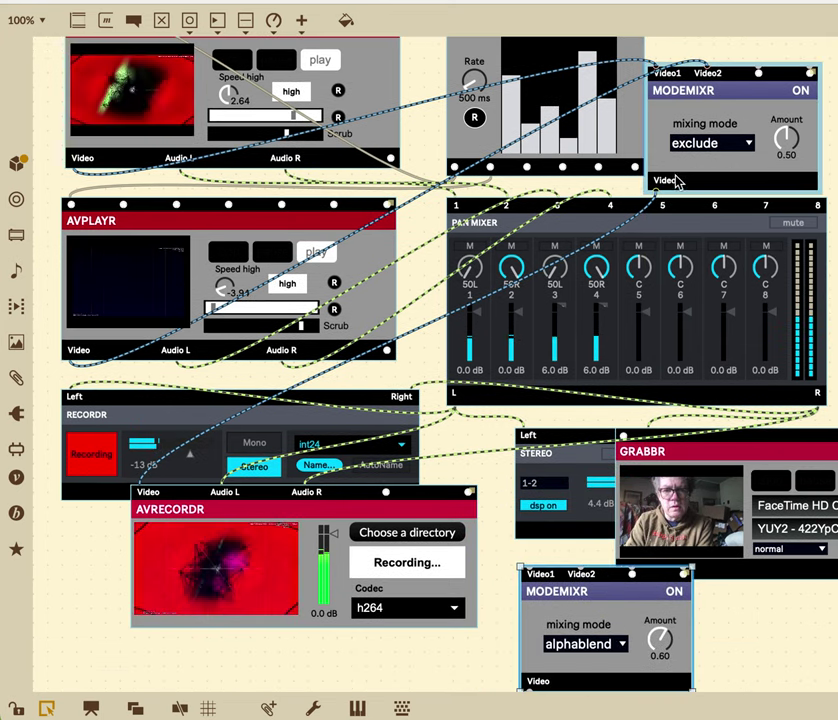
left_click_drag(655, 190, 528, 572)
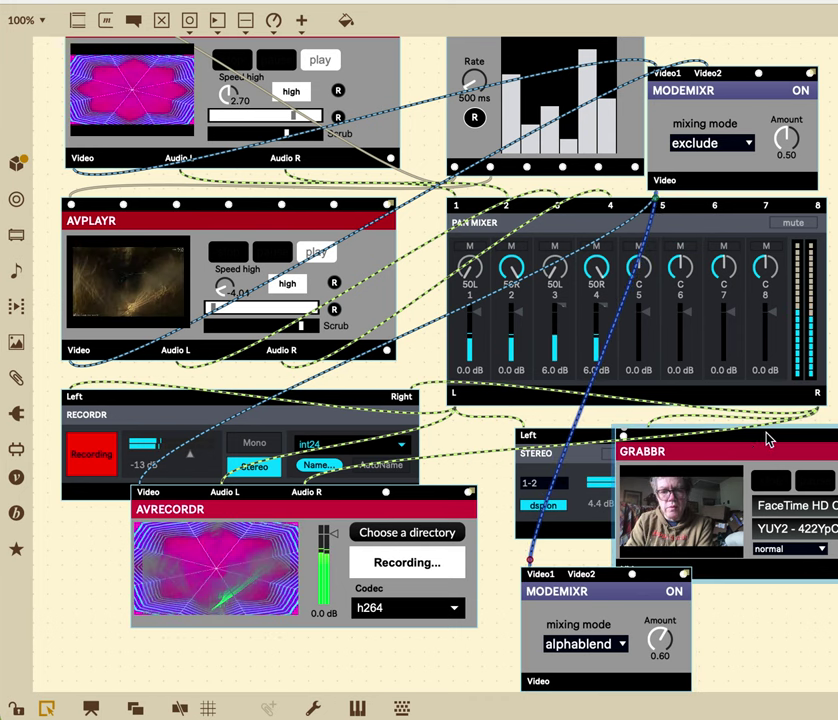
left_click_drag(714, 474, 782, 366)
left_click_drag(680, 470, 580, 580)
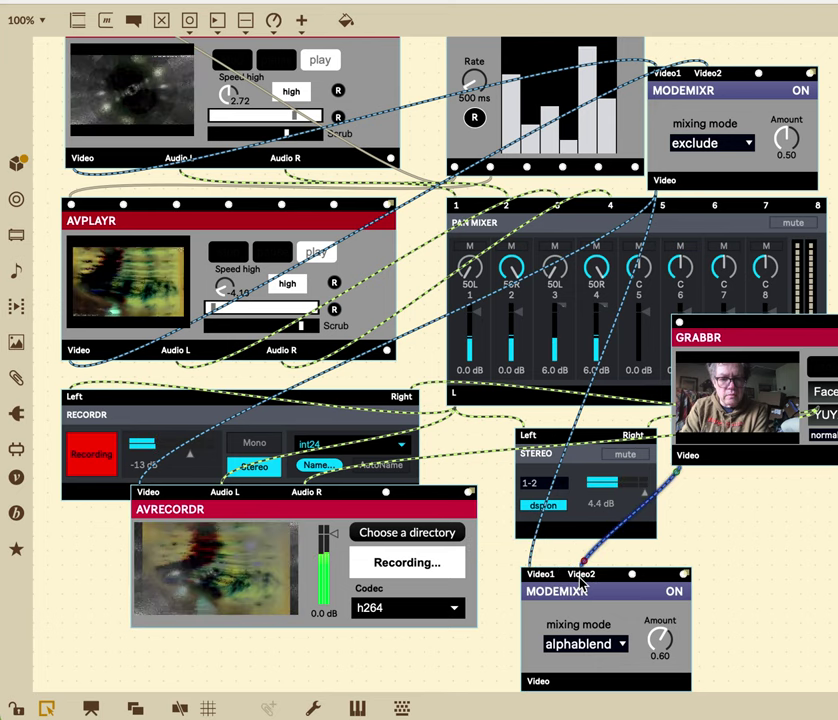
Put the lower MODEMIXR in difference mode at 0.53 and move it beneath the PAN MIXER.
left_click(614, 647)
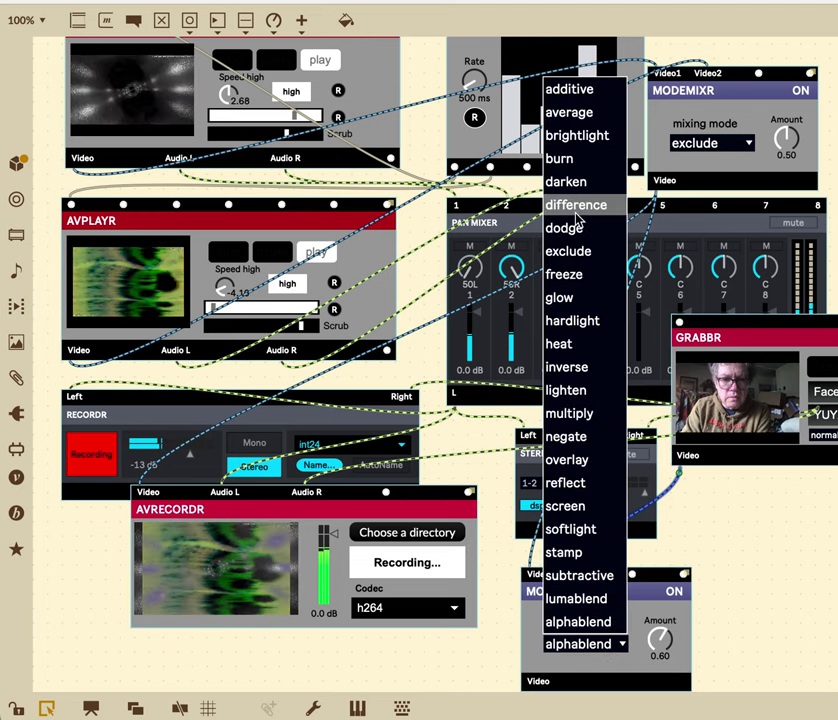
key("Escape")
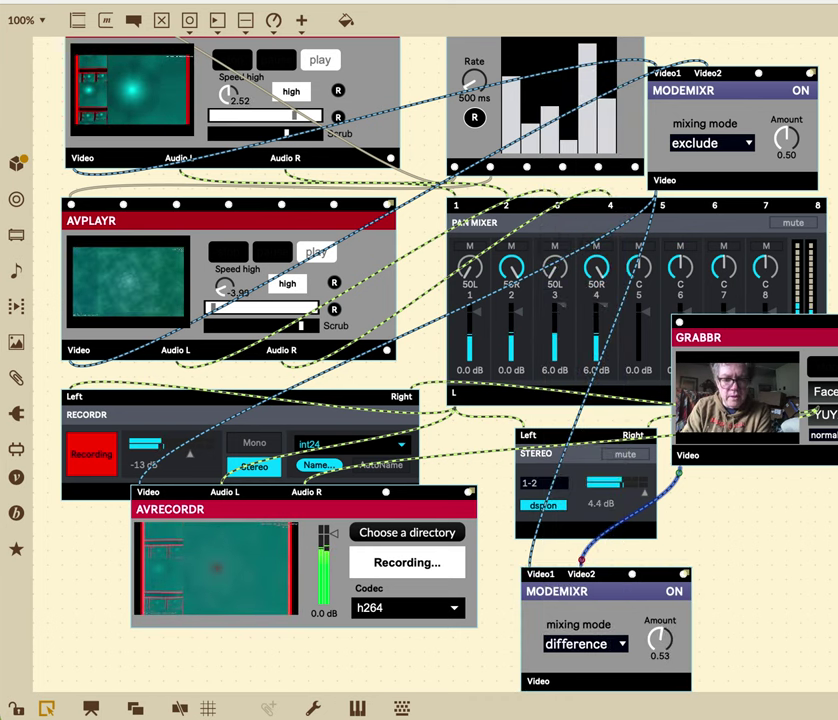
left_click(540, 660)
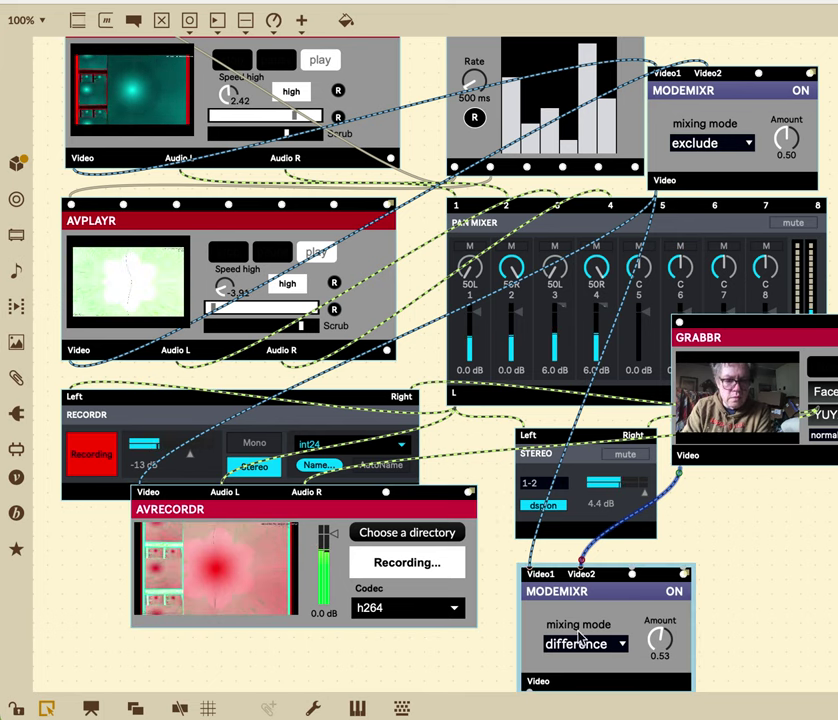
left_click_drag(587, 686, 555, 535)
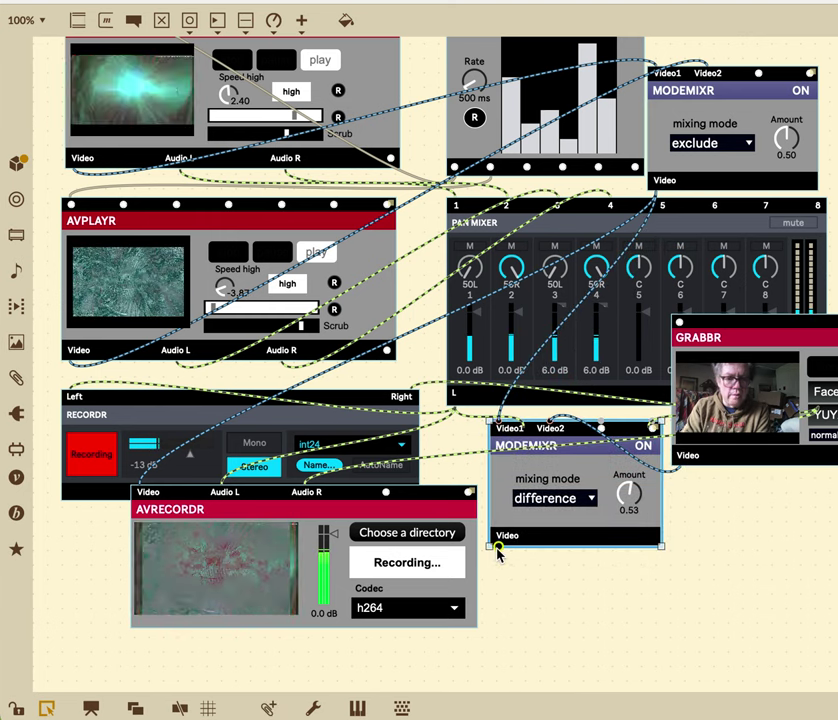
Cord the second MODEMIXR's output into AVRECORDR's video input, then select the lower AVPLAYR and AVRECORDR.
left_click_drag(497, 546, 145, 490)
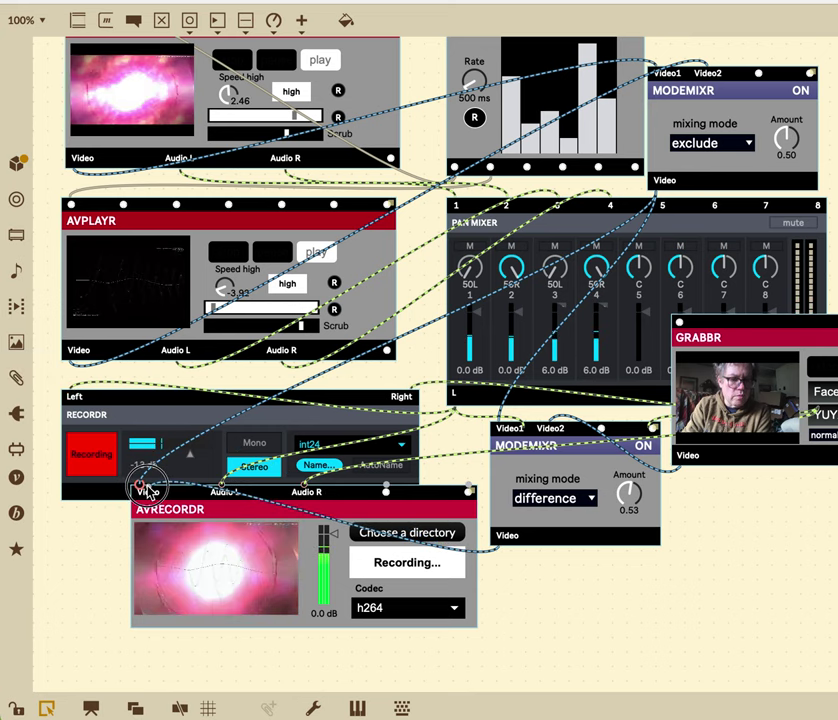
left_click(147, 494)
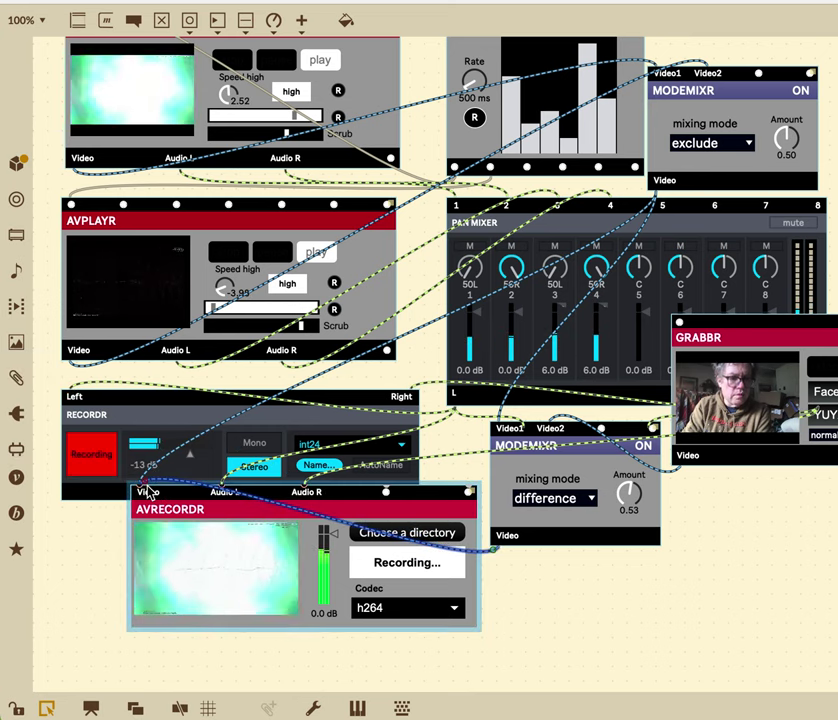
left_click(360, 365)
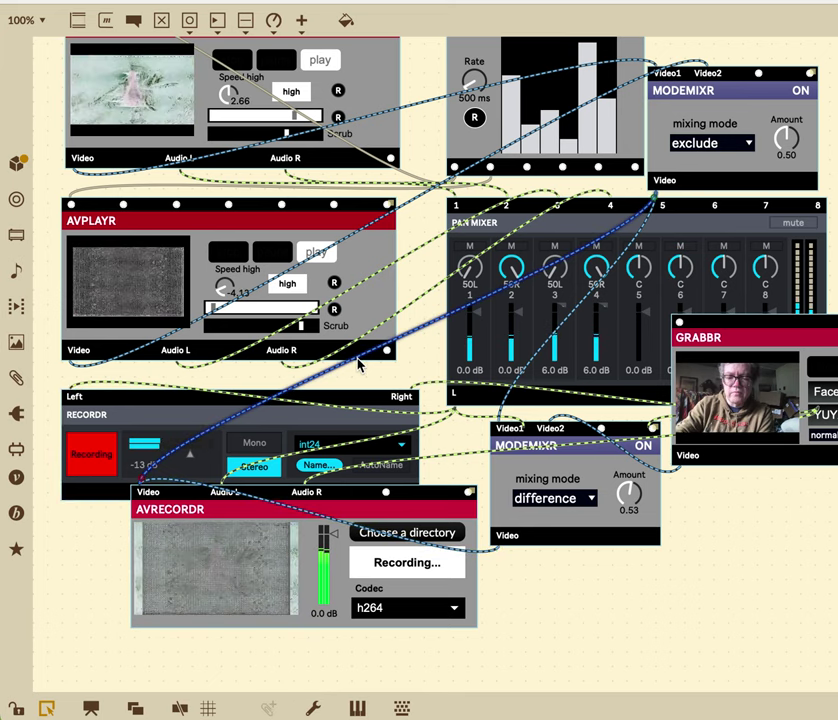
left_click(360, 363)
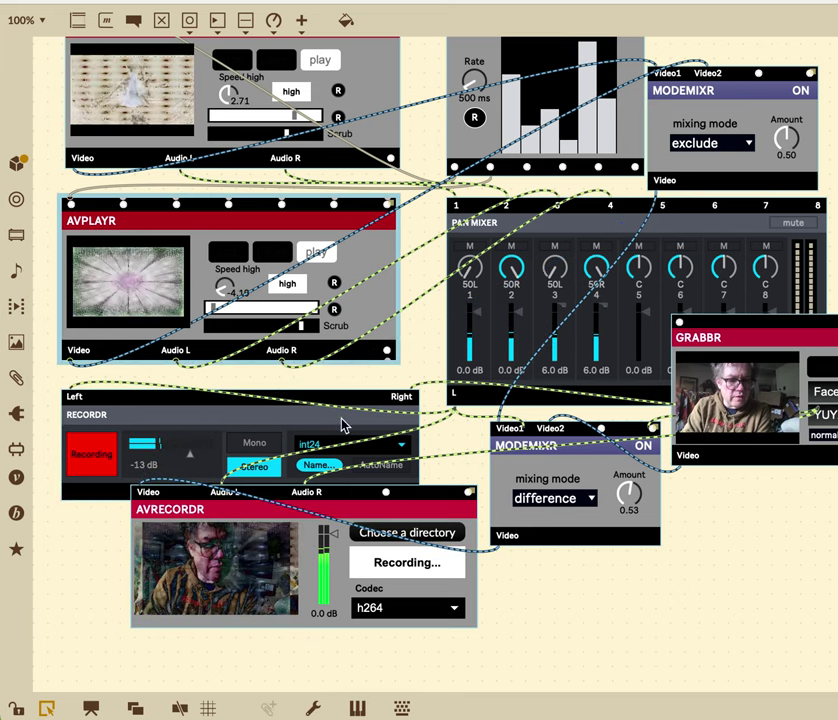
left_click(271, 552)
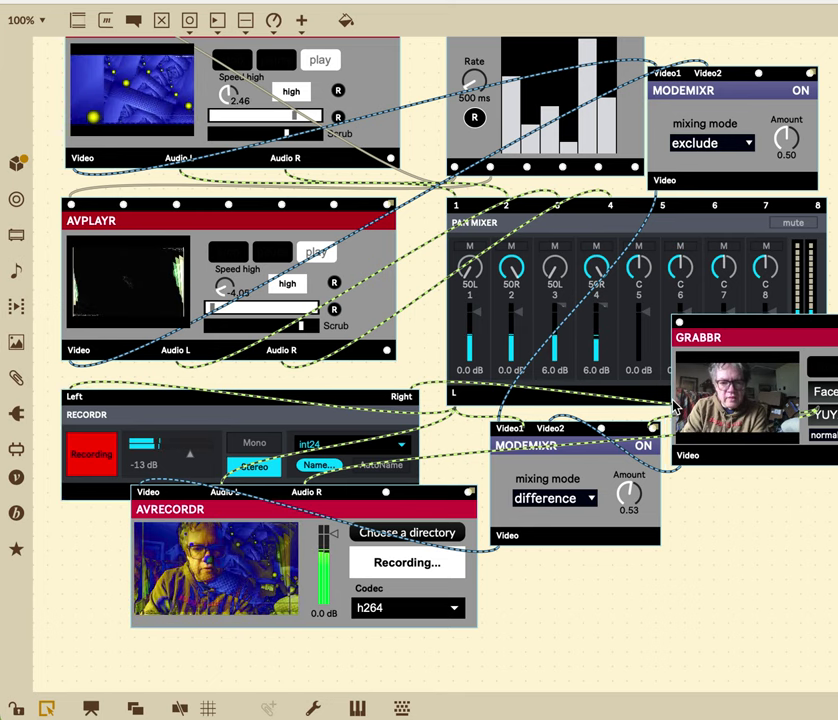
Move GRABBR under the lower MODEMIXR, shift AVRECORDR left, and pull STEREO out beside MODEMIXR.
left_click_drag(780, 325, 597, 546)
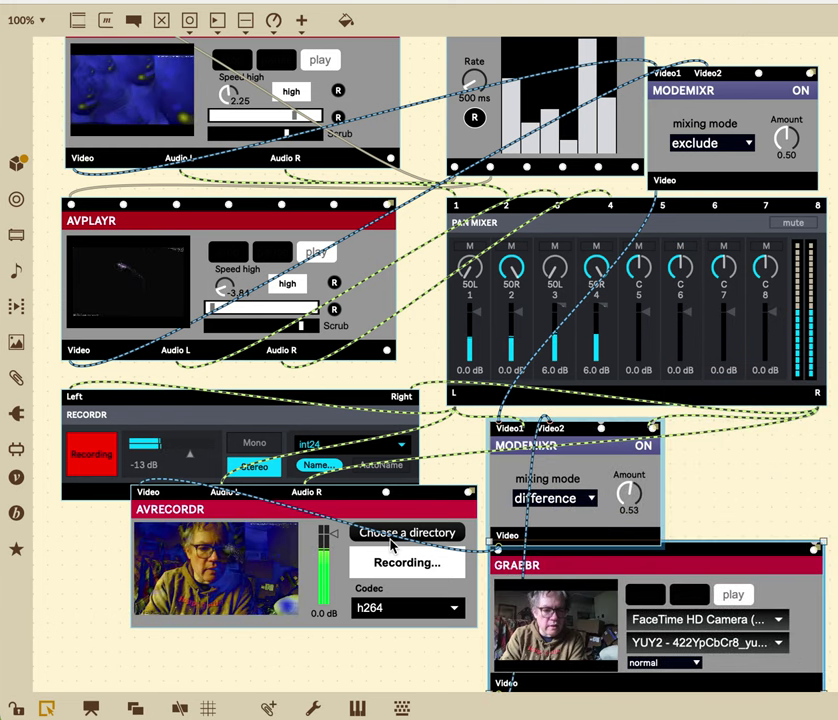
left_click(415, 500)
left_click_drag(385, 522, 350, 537)
left_click_drag(563, 430, 532, 423)
left_click_drag(645, 440, 800, 442)
left_click_drag(731, 517, 731, 517)
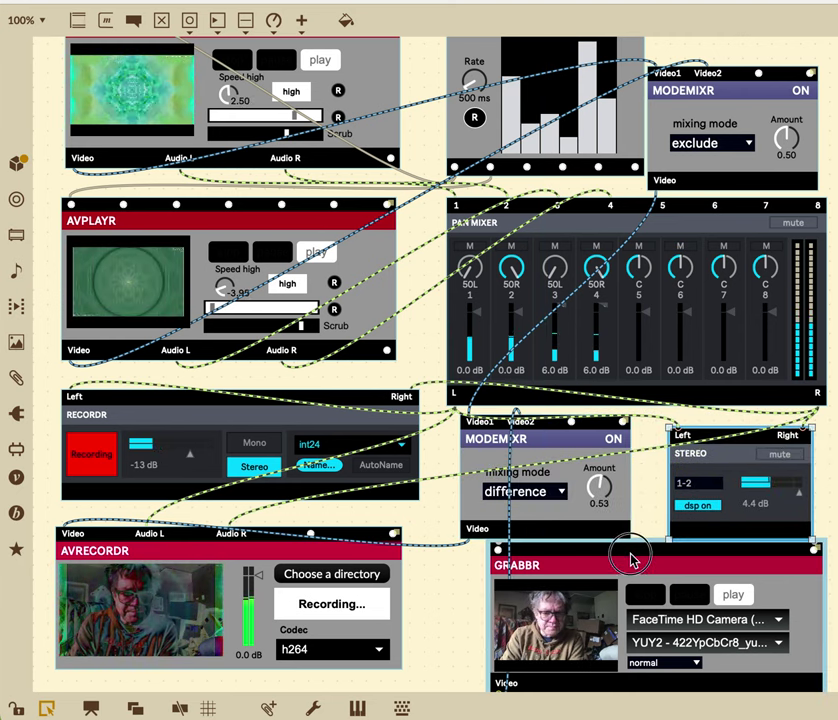
mouse_move(604, 560)
left_mouse_down()
mouse_move(563, 556)
mouse_move(599, 567)
left_mouse_up()
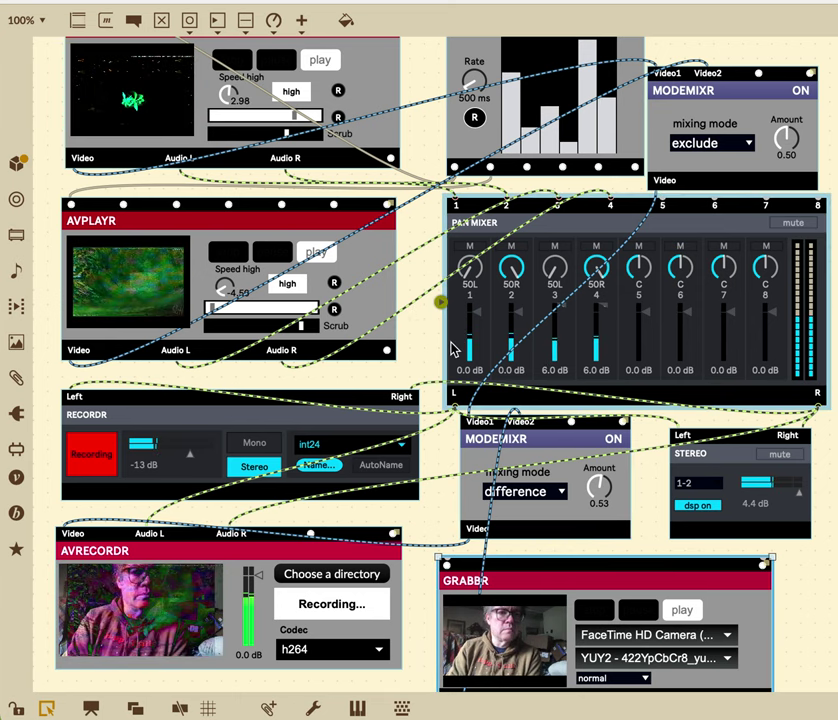
At the top of the patch, shift ATTRACTR slightly left and select the upper MODEMIXR.
scroll(410, 290, "up", 2)
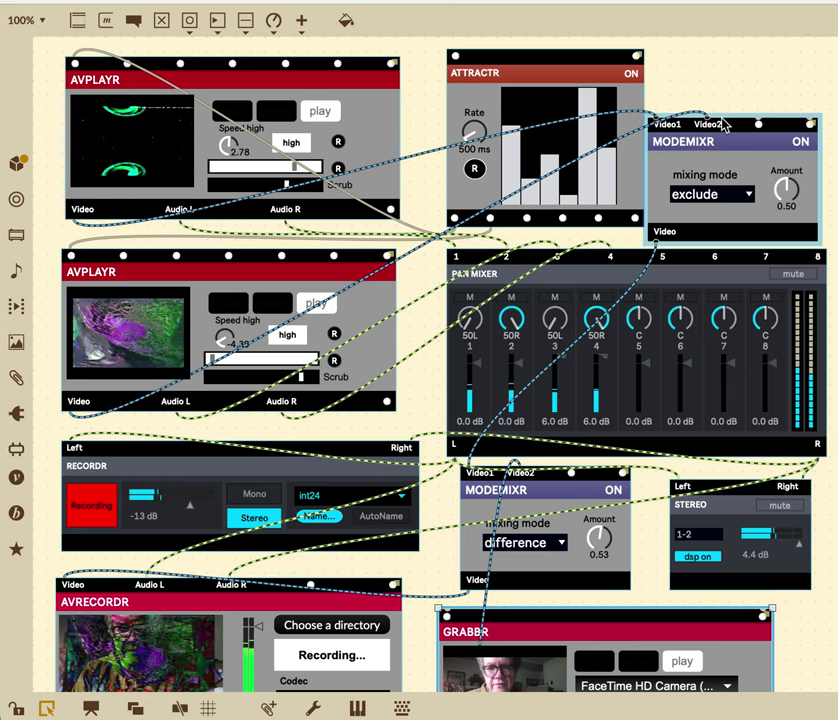
left_click(584, 55)
left_click_drag(577, 58, 603, 77)
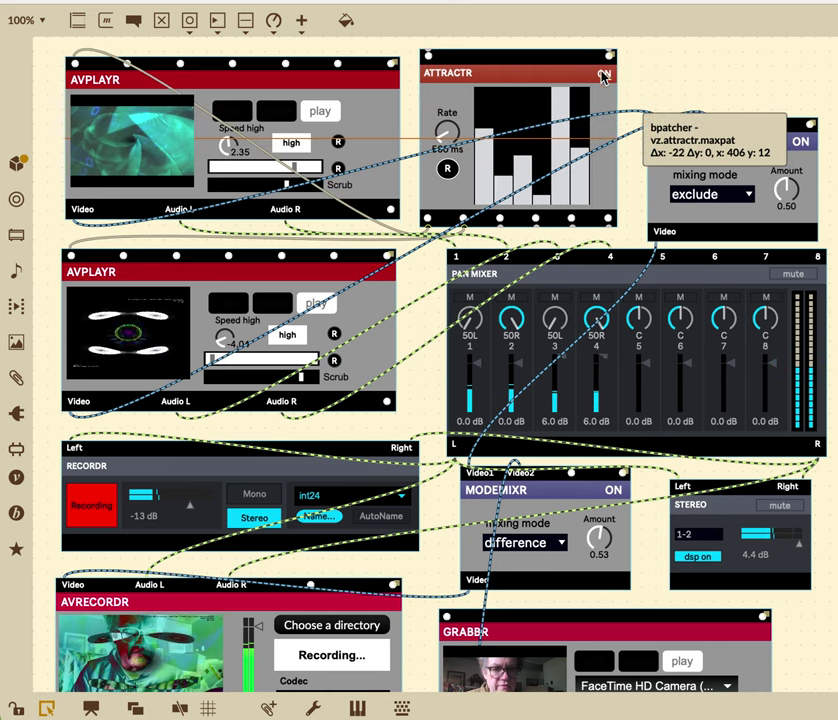
left_click_drag(760, 128, 764, 85)
left_click(770, 115, "shift")
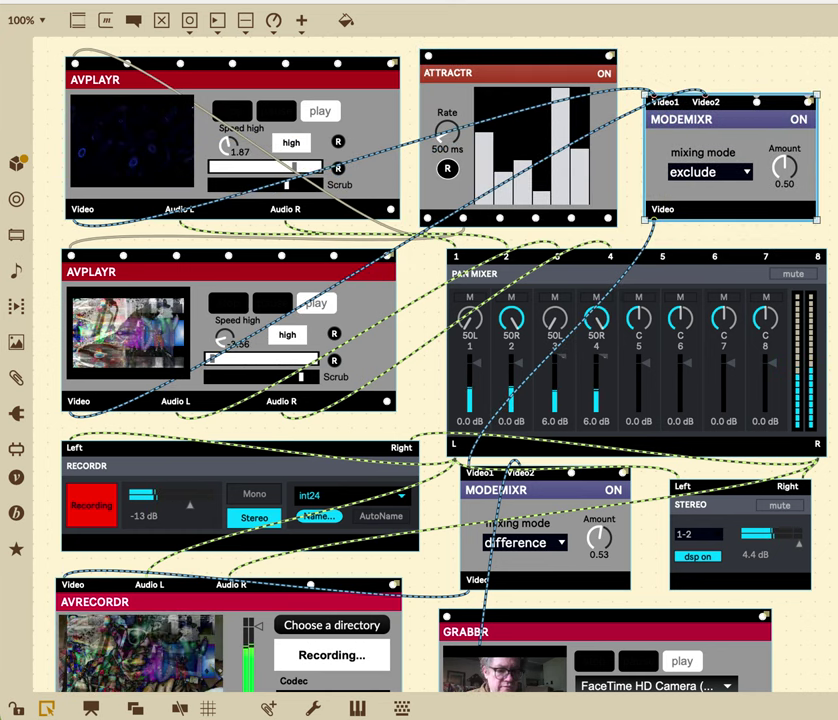
mouse_move(33, 706)
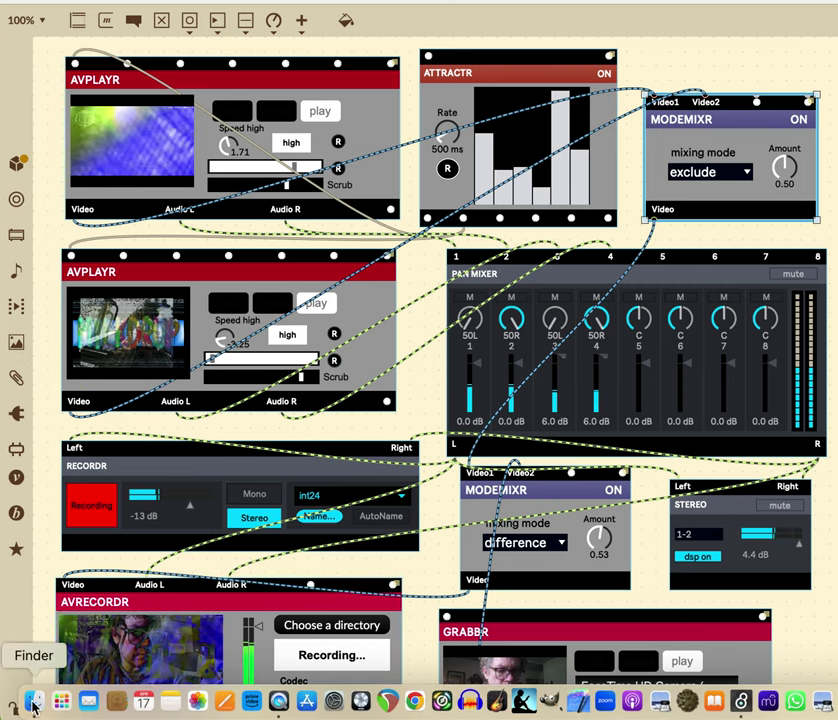
Open a Finder window from the Dock and browse the SSD 2 drive.
left_click(35, 703)
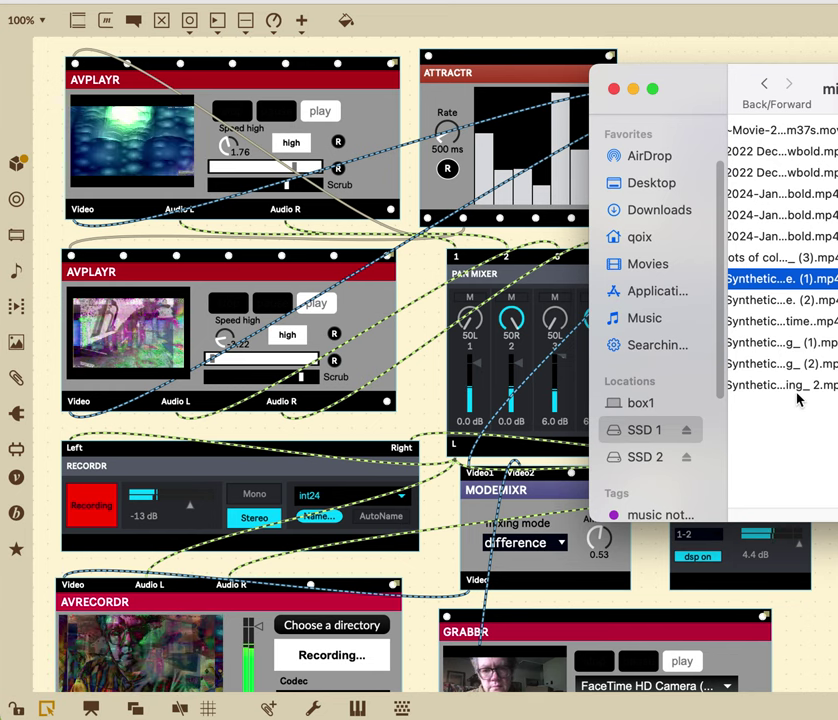
scroll(798, 398, "left", 5)
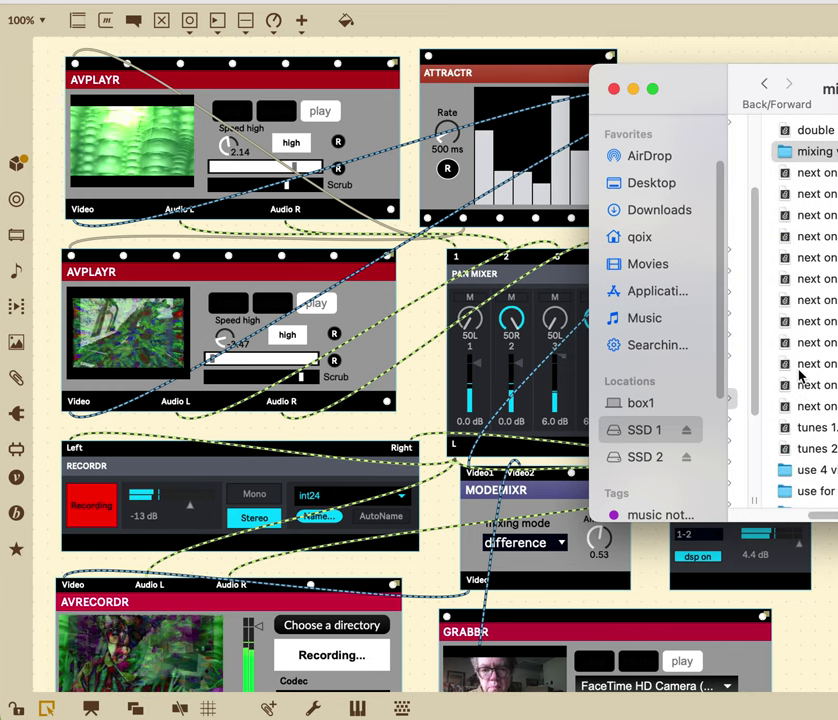
scroll(800, 375, "left", 3)
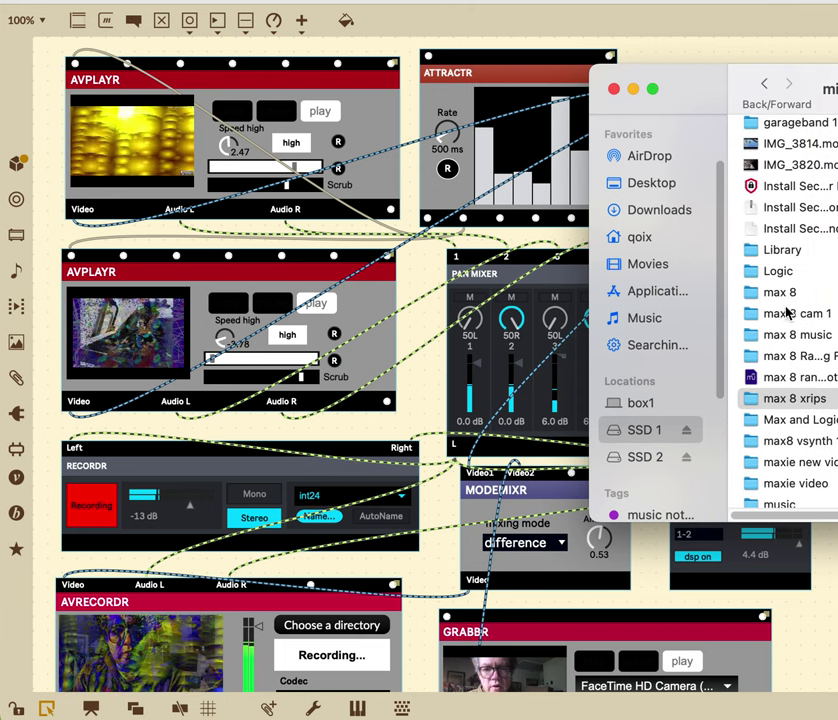
left_click(646, 458)
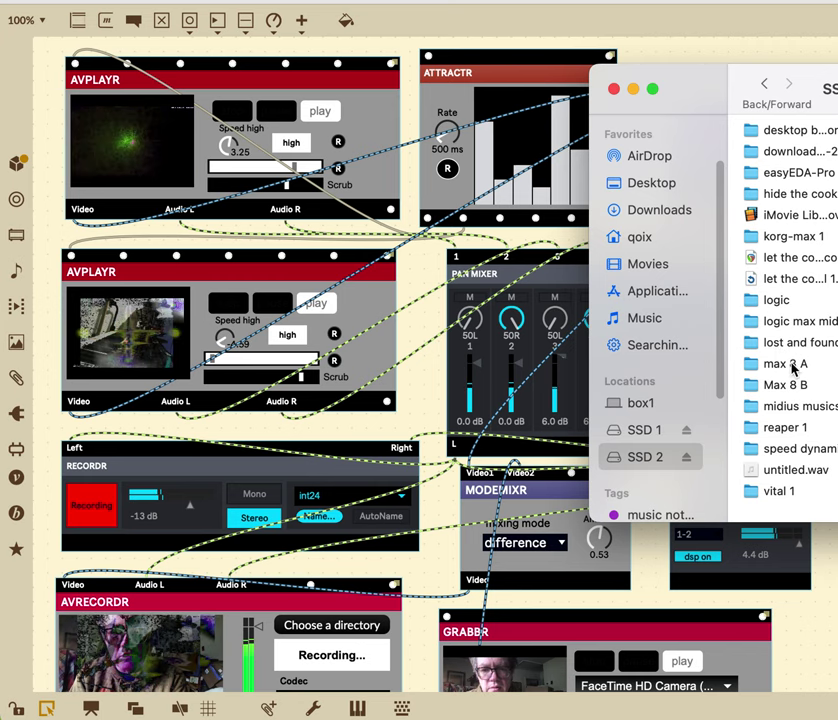
Go into logic max midi > generative > Bounces and drag generative notes x2.wav toward the patch.
left_click(793, 324)
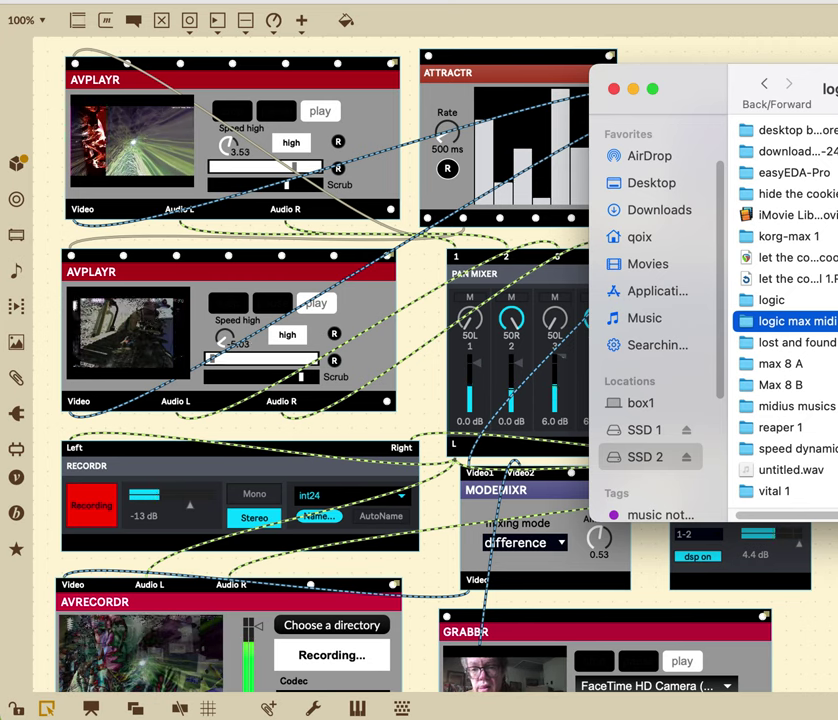
left_click(790, 172)
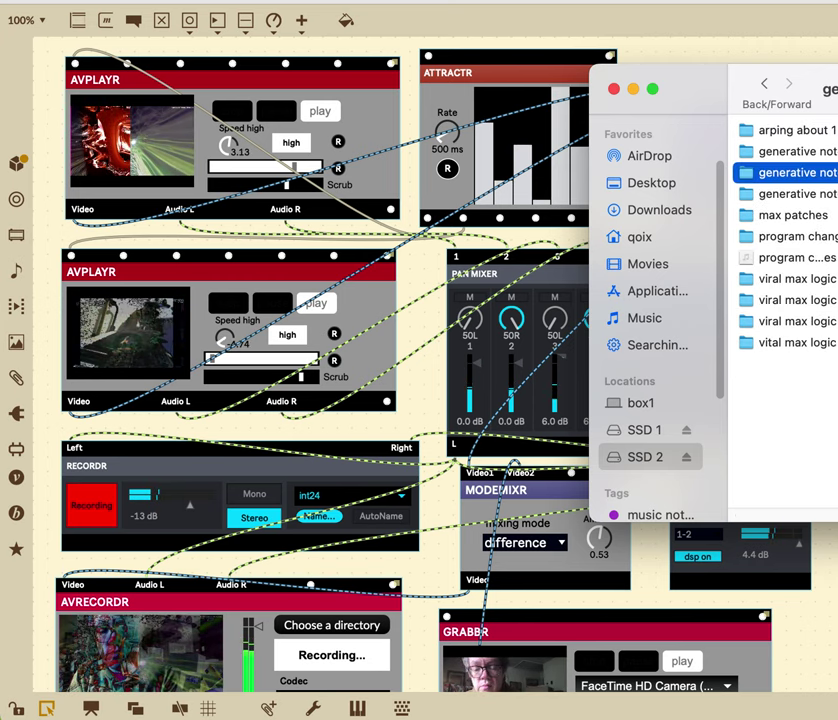
left_click(790, 172)
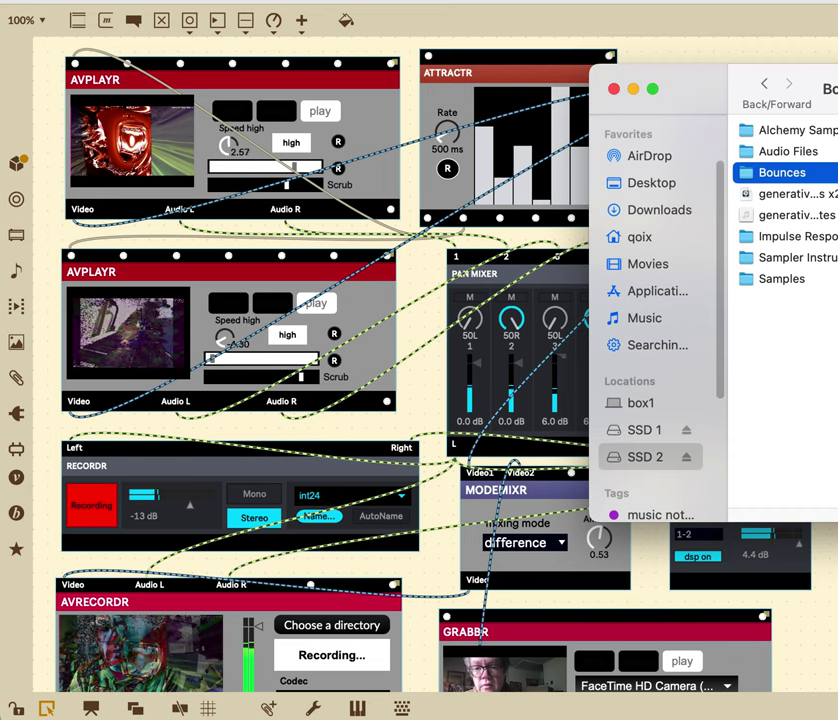
left_click(790, 193)
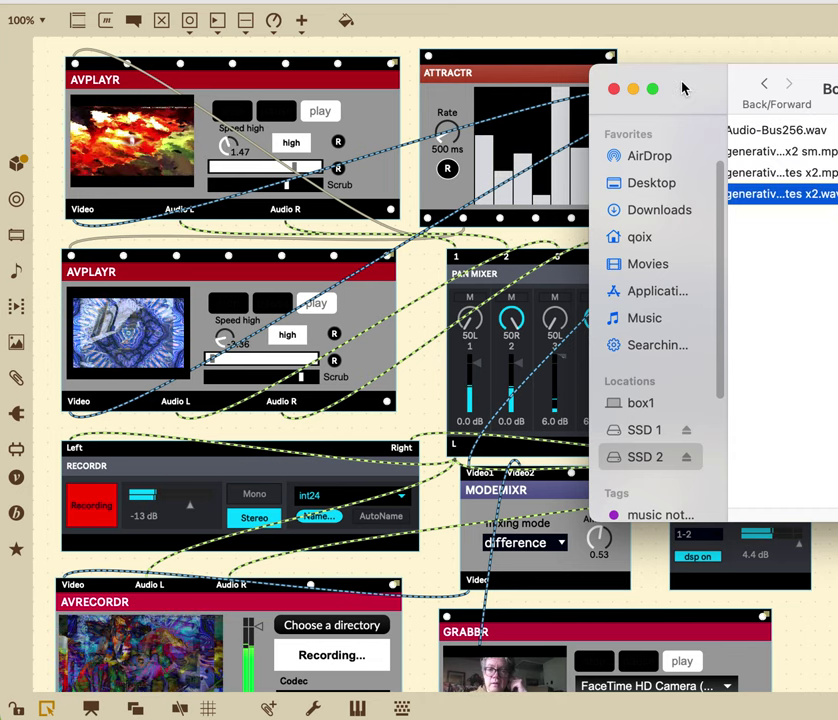
left_click_drag(682, 88, 612, 246)
left_click_drag(695, 357, 703, 75)
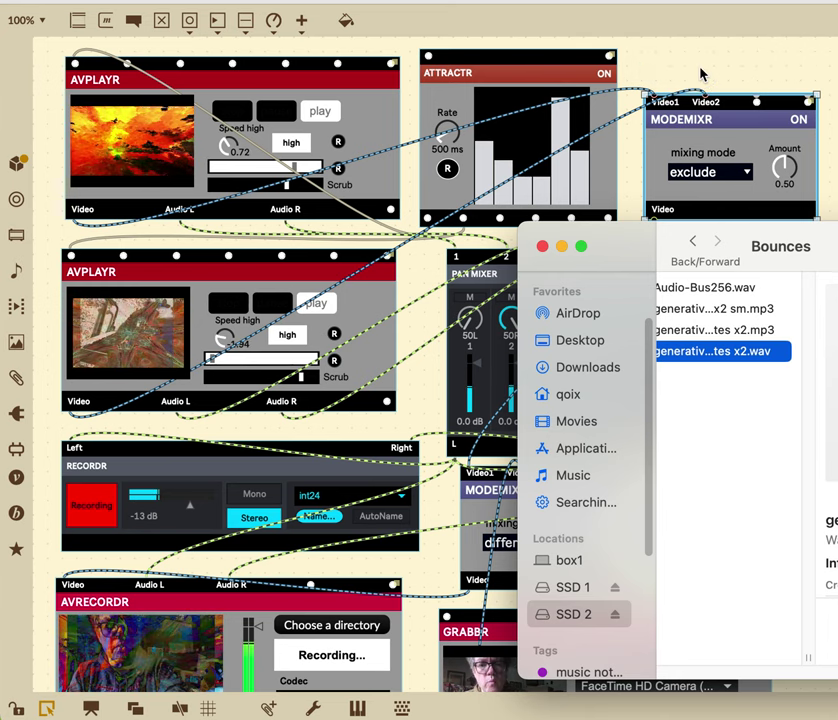
Shift the Finder window aside and drop generative notes x2.wav onto the Max canvas.
left_click_drag(630, 262, 529, 257)
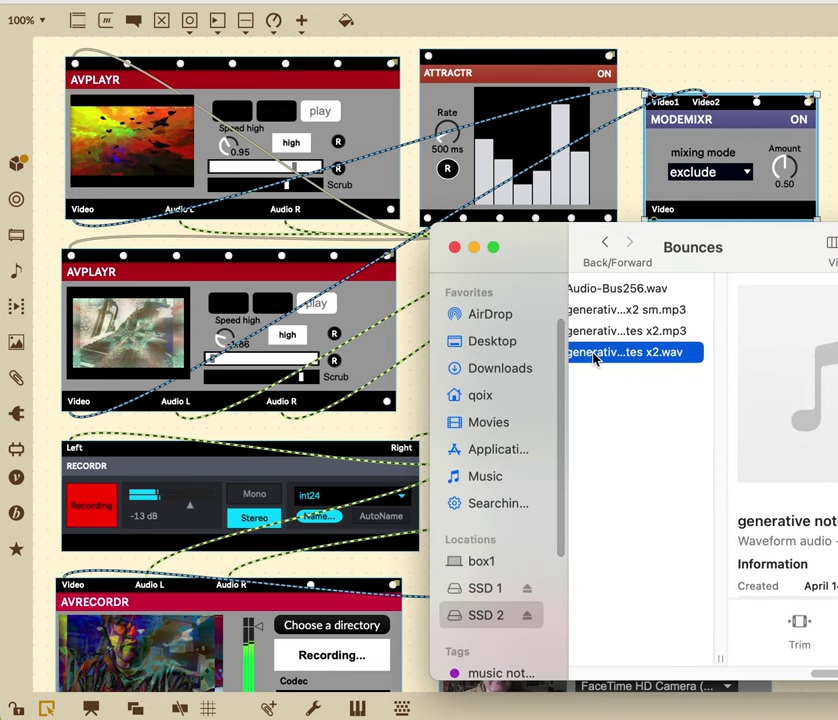
left_click_drag(625, 352, 698, 64)
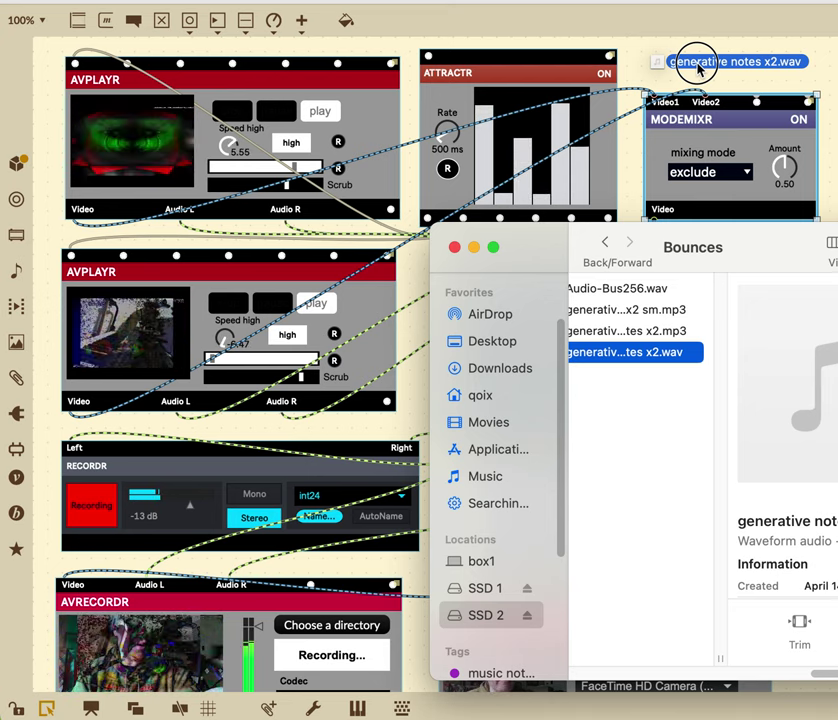
left_click_drag(697, 68, 698, 70)
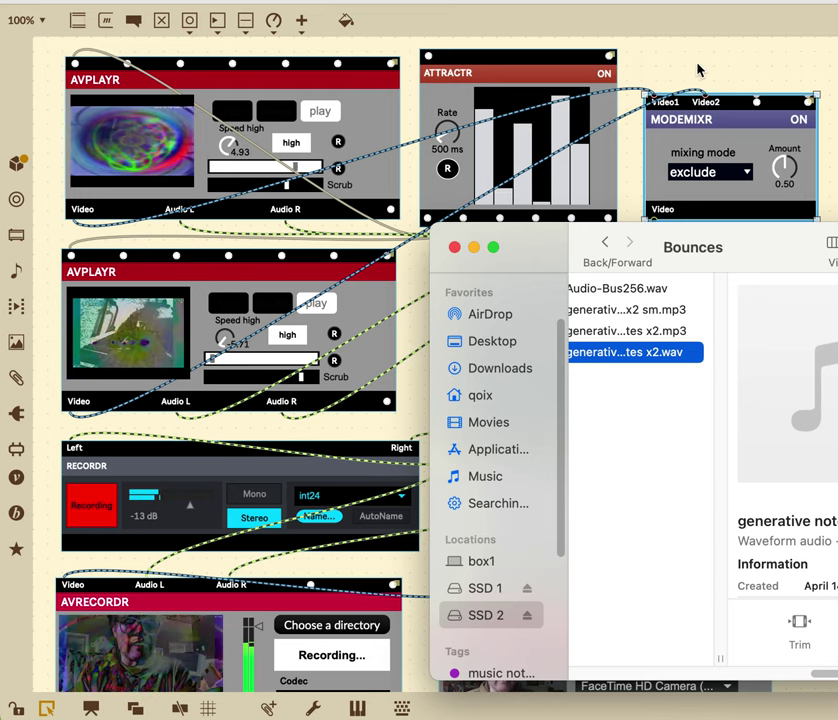
left_click_drag(536, 236, 632, 116)
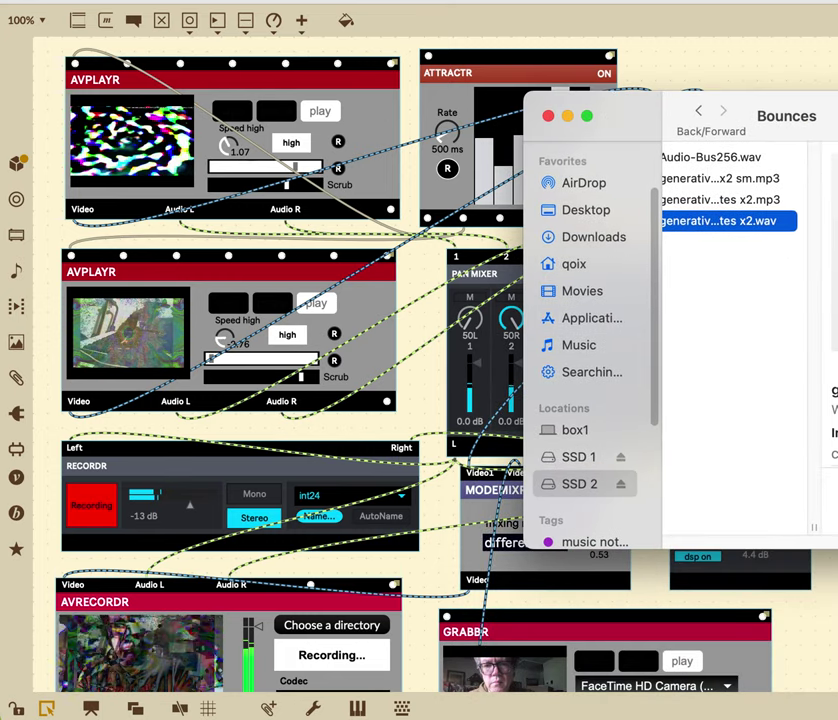
left_click_drag(728, 221, 681, 651)
scroll(676, 626, "down", 5)
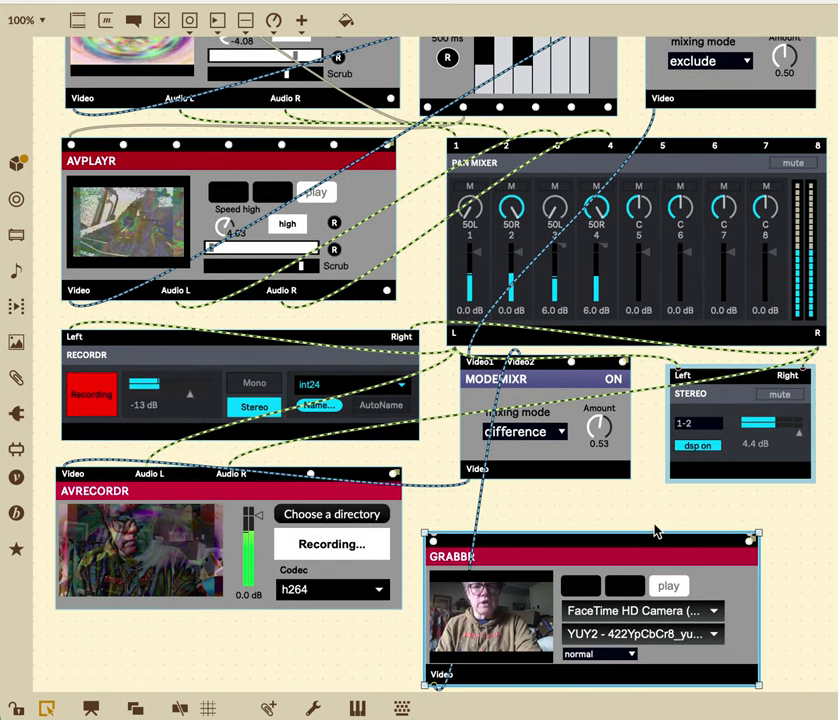
Bring Finder forward, try dropping the WAV onto AVRECORDR and the patch, then hide Max (Cmd+H).
mouse_move(383, 701)
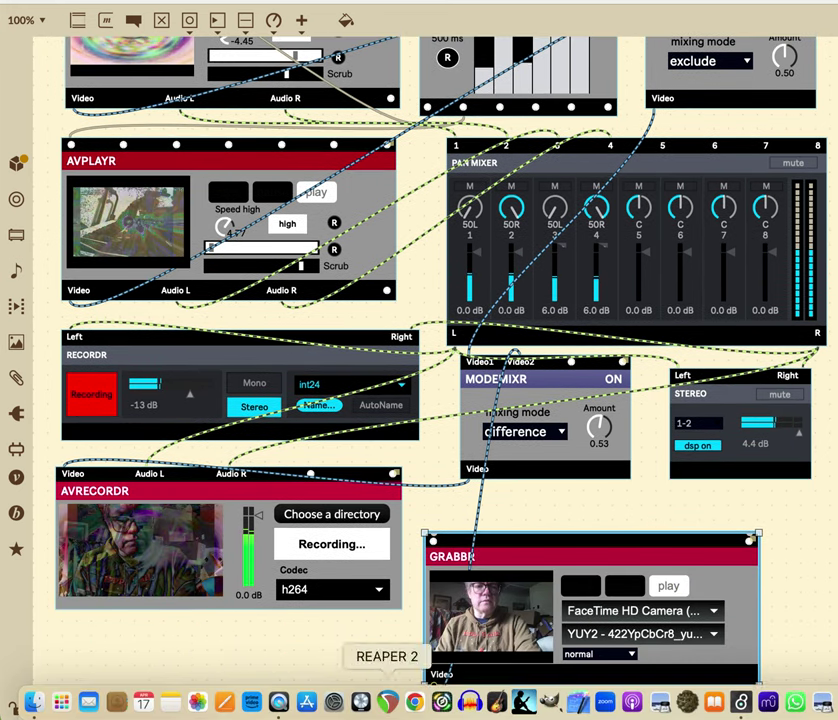
left_click(35, 703)
left_click_drag(730, 221, 237, 655)
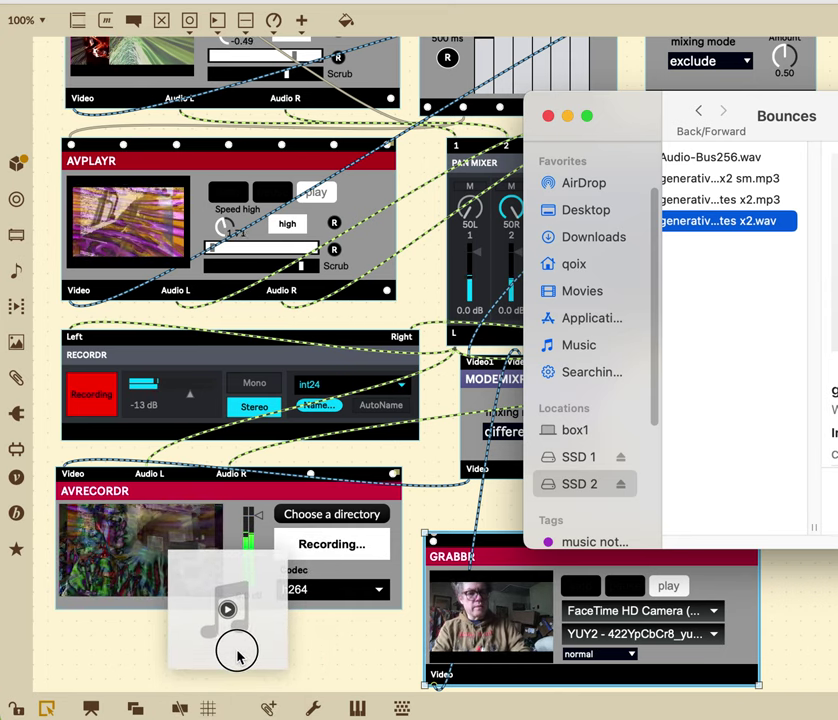
left_click_drag(237, 655, 238, 656)
left_click_drag(668, 237, 530, 503)
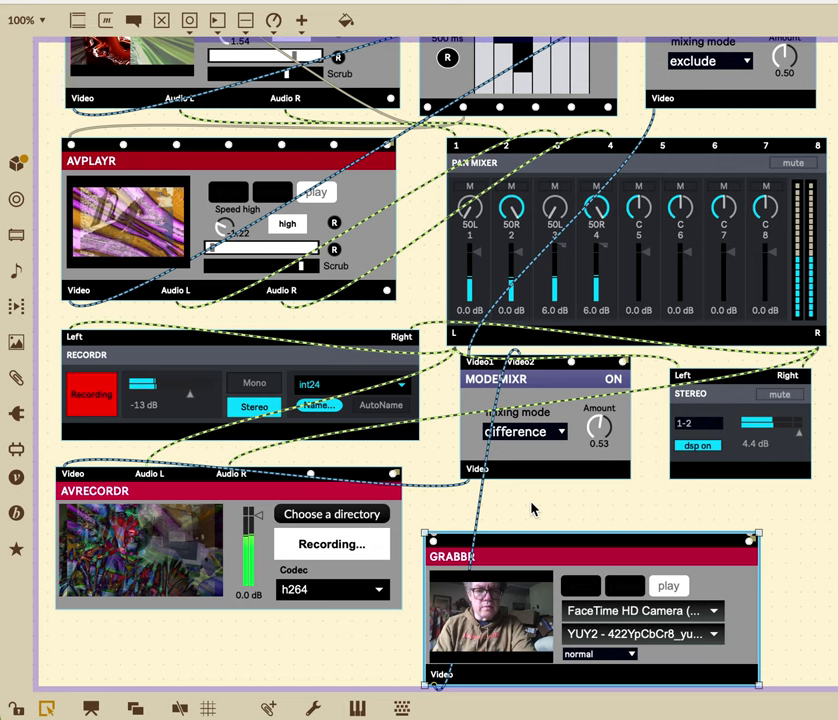
key("super+h")
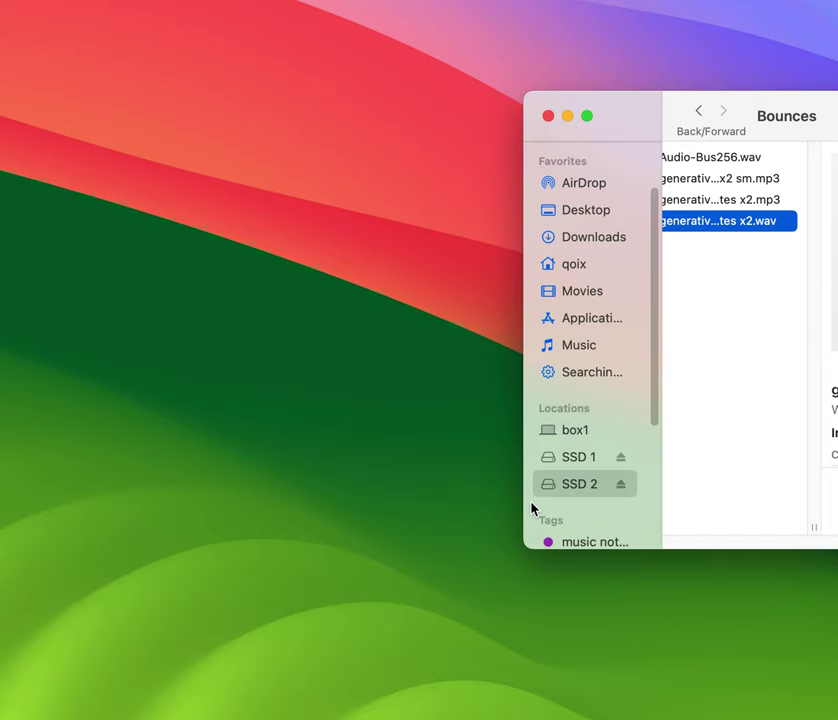
Move the Bounces window to the screen centre to show the generative notes x2.wav preview.
mouse_move(469, 703)
left_click_drag(642, 131, 280, 112)
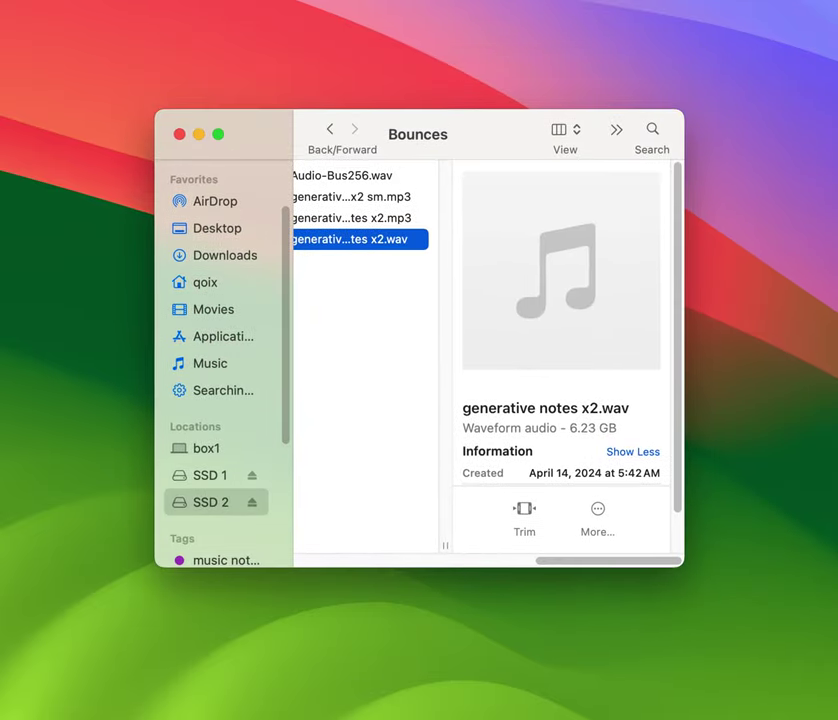